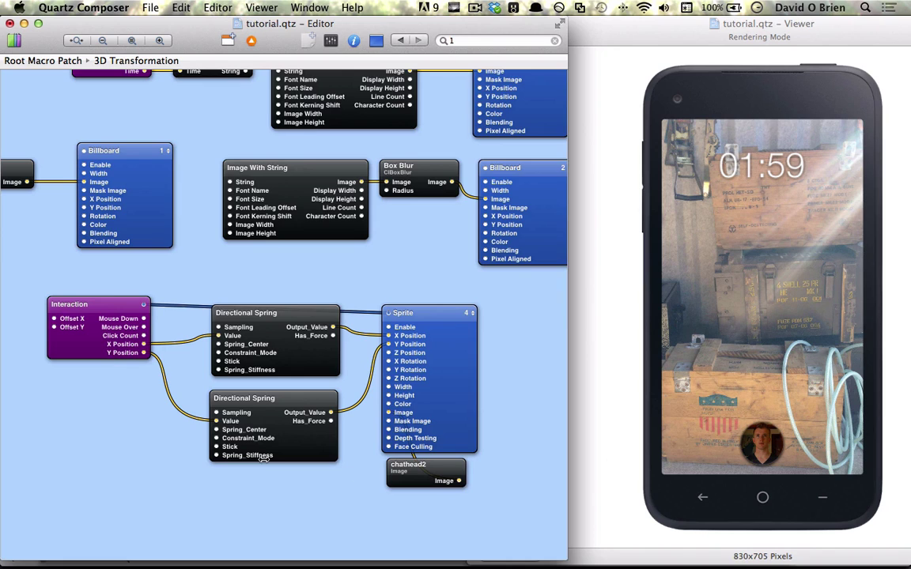
- Add a new Sprite patch and set its Width and Height to 0.05
scroll(263, 466, "down", 5)
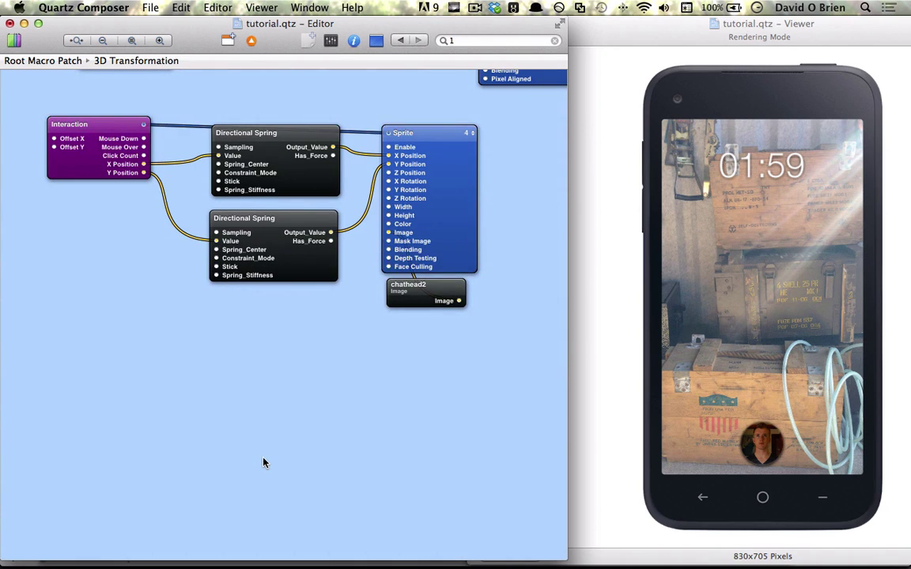
key("super+Return")
key("Return")
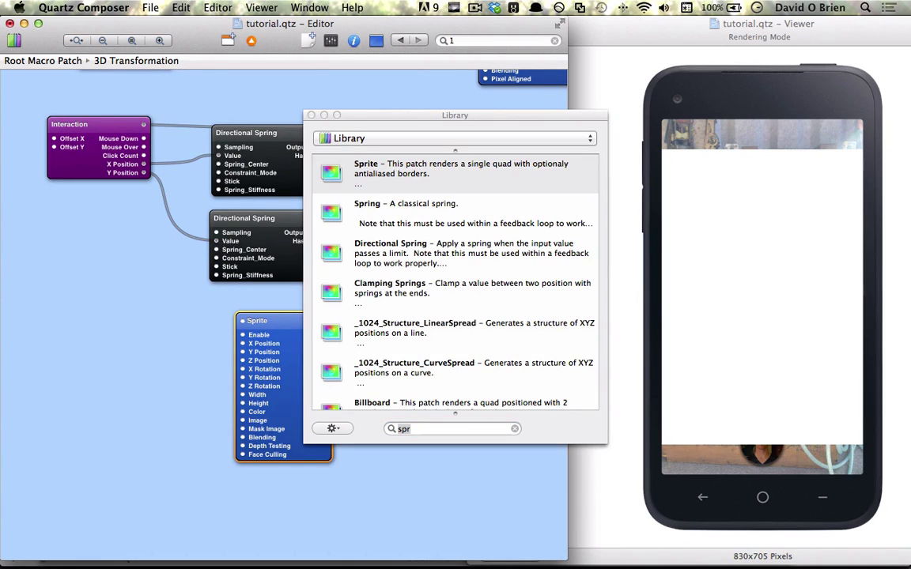
left_click(310, 115)
left_click_drag(318, 355, 349, 378)
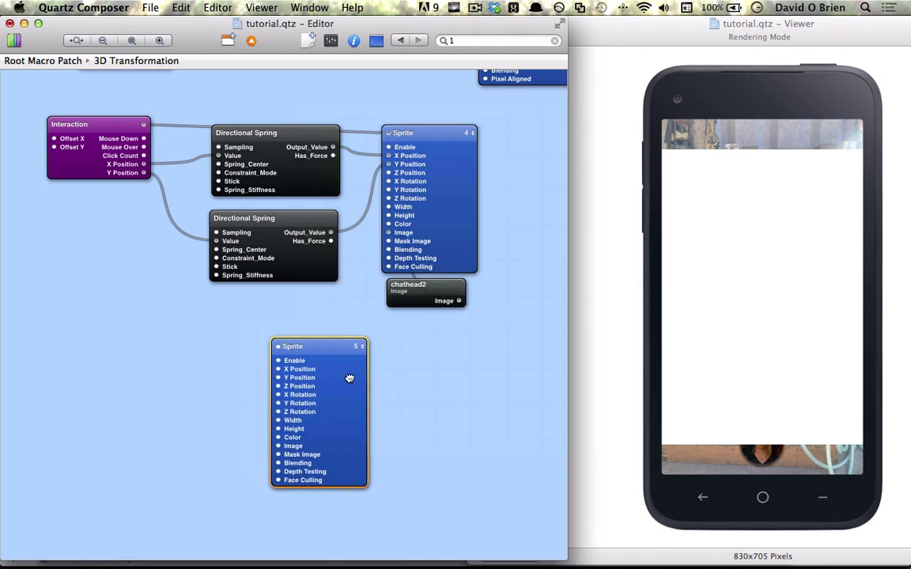
key("super+i")
left_click(419, 393)
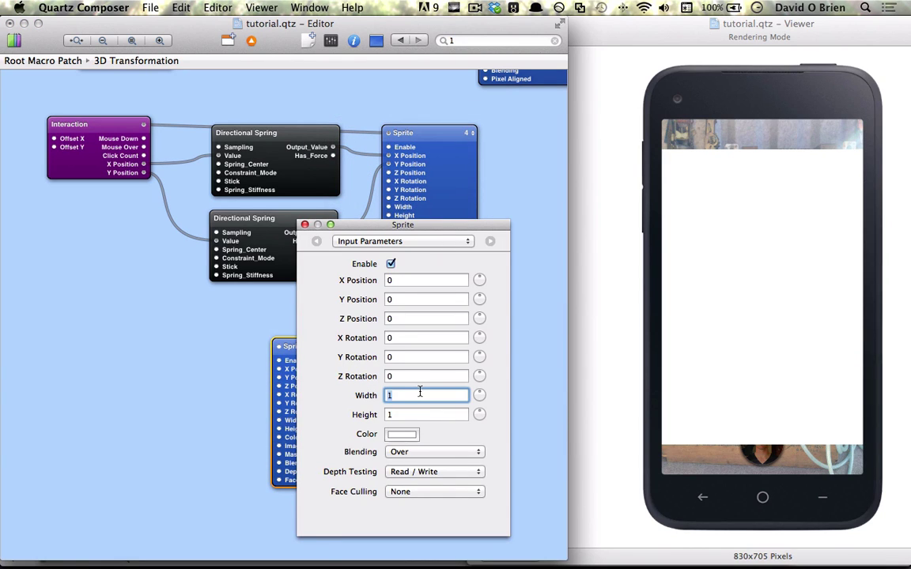
type(".05")
key("Return")
key("Tab")
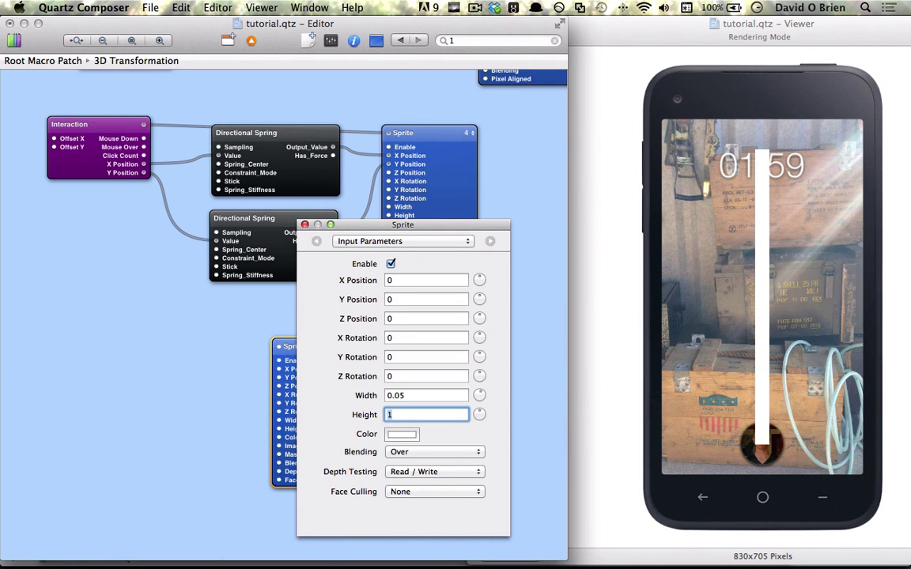
type(".05")
key("Return")
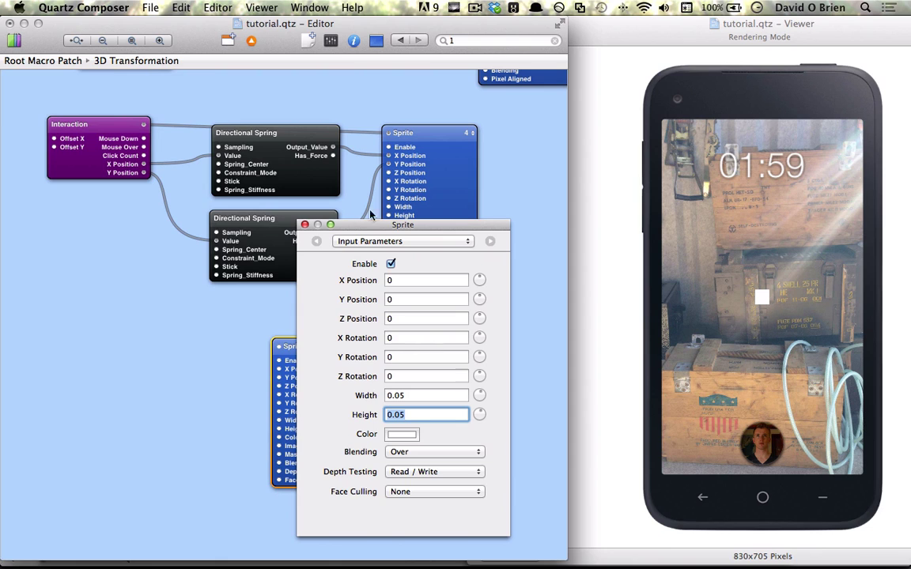
left_click(304, 225)
left_click_drag(350, 410, 472, 436)
- Wire the top and lower springs' outputs to the Sprite's X and Y Position, checking it follows the chat head
left_click_drag(770, 450, 759, 340)
left_click(391, 377)
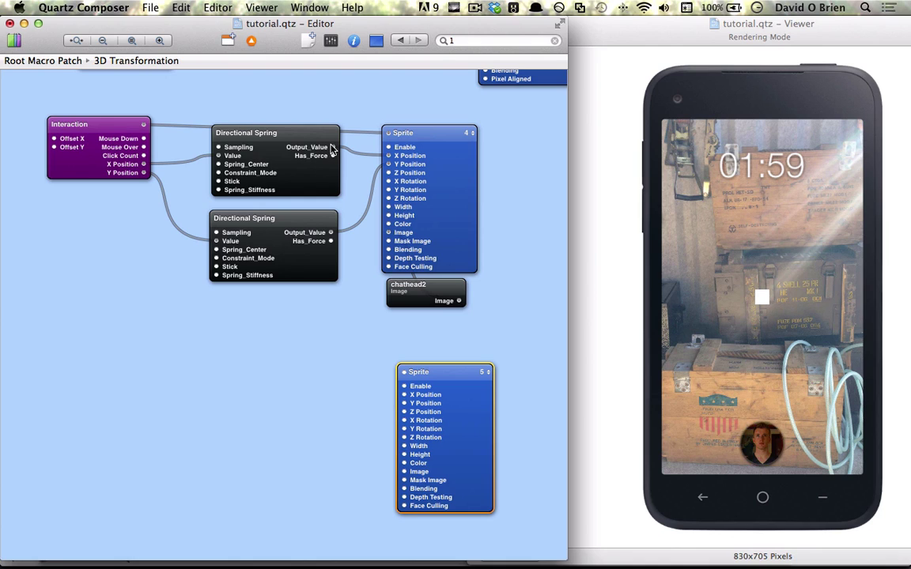
left_click_drag(333, 147, 403, 395)
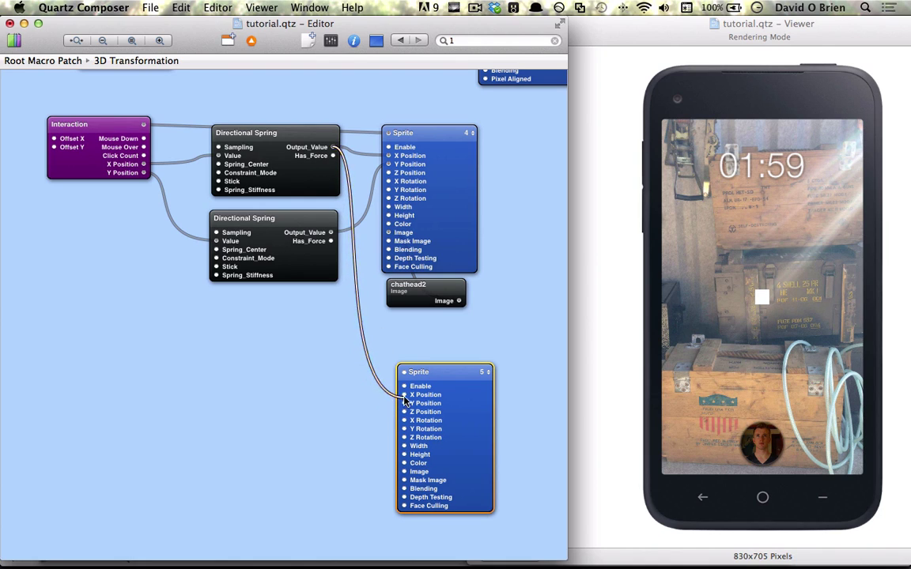
left_click_drag(331, 232, 403, 403)
left_click_drag(762, 442, 701, 420)
left_click(428, 473)
scroll(362, 421, "left", 2)
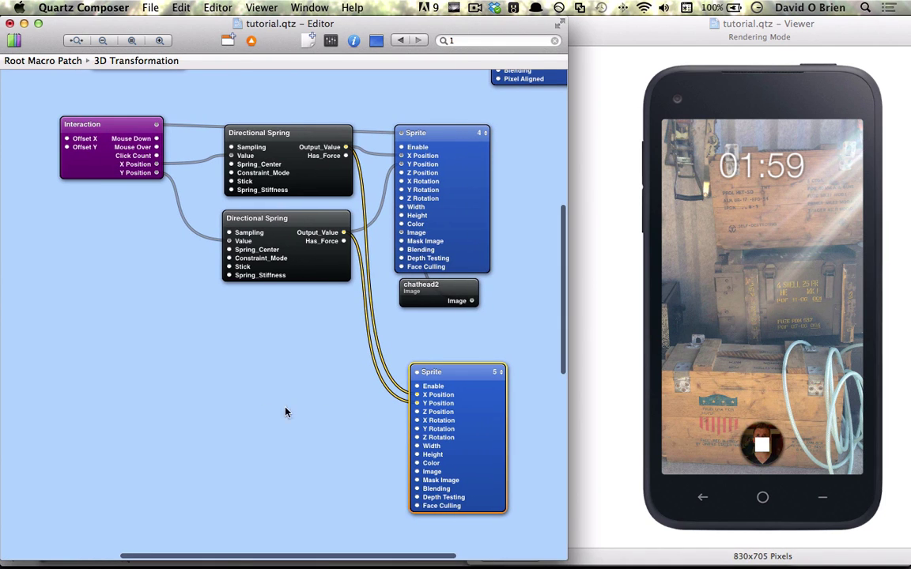
- Insert an Interaction patch via an 'inter' search, place it lower left and link it to the small Sprite
key("super+Return")
type("inter")
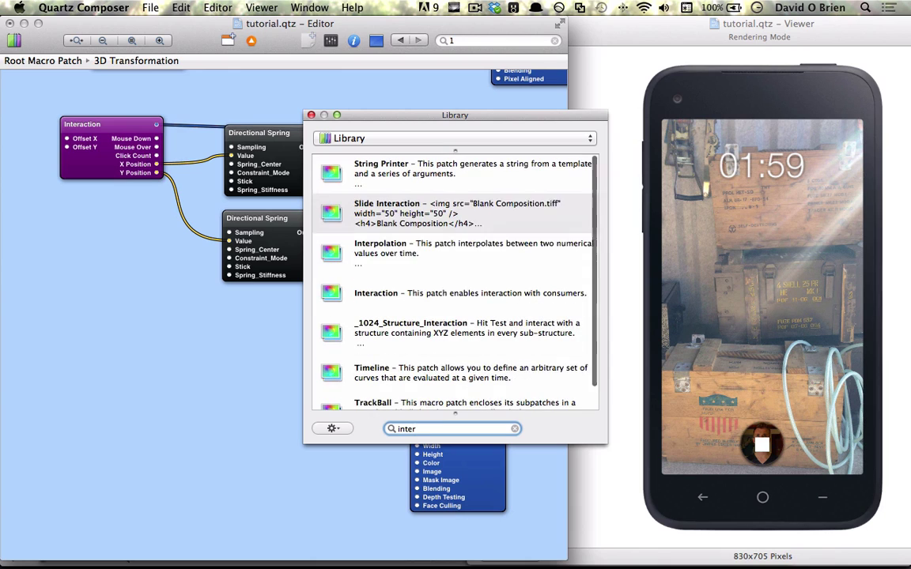
key("Down")
key("Down")
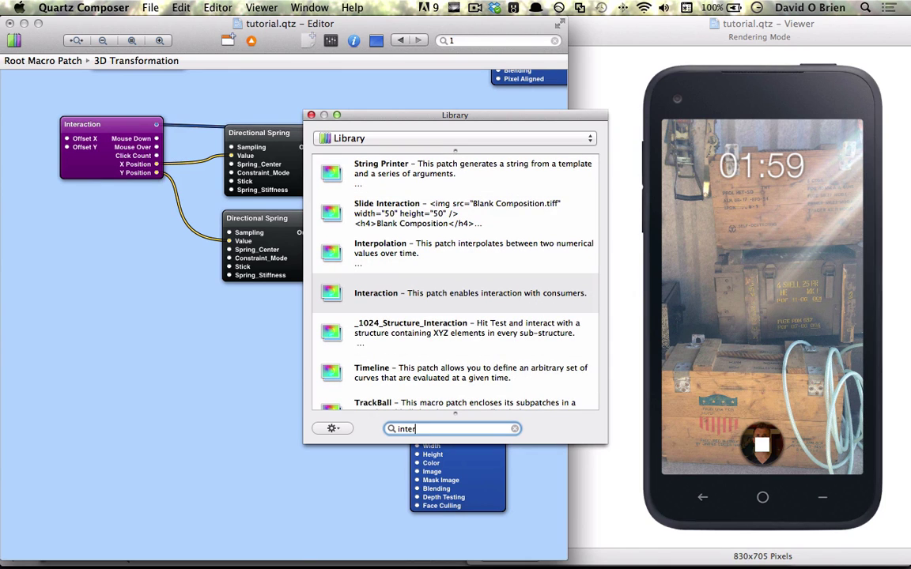
key("Return")
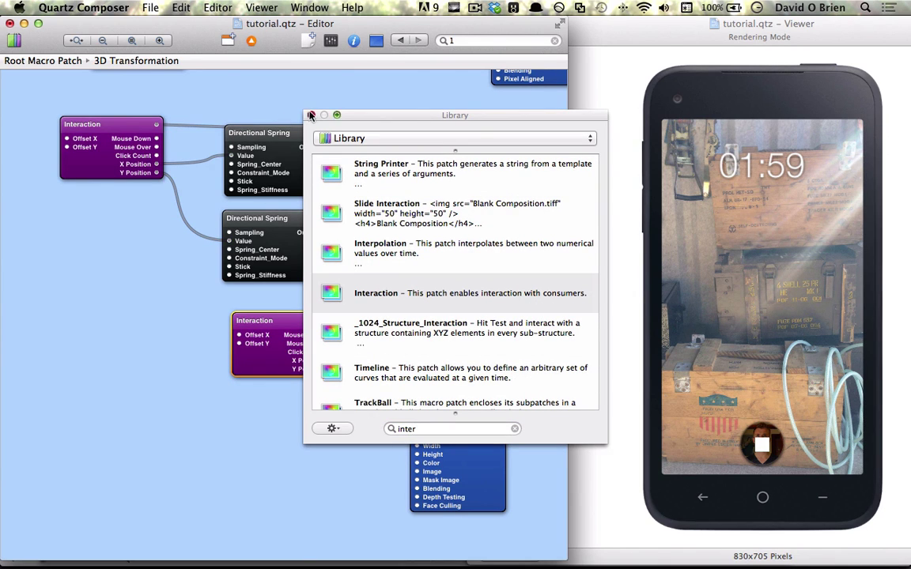
key("super+Return")
mouse_move(280, 344)
left_mouse_down()
mouse_move(89, 430)
mouse_move(89, 405)
left_mouse_up()
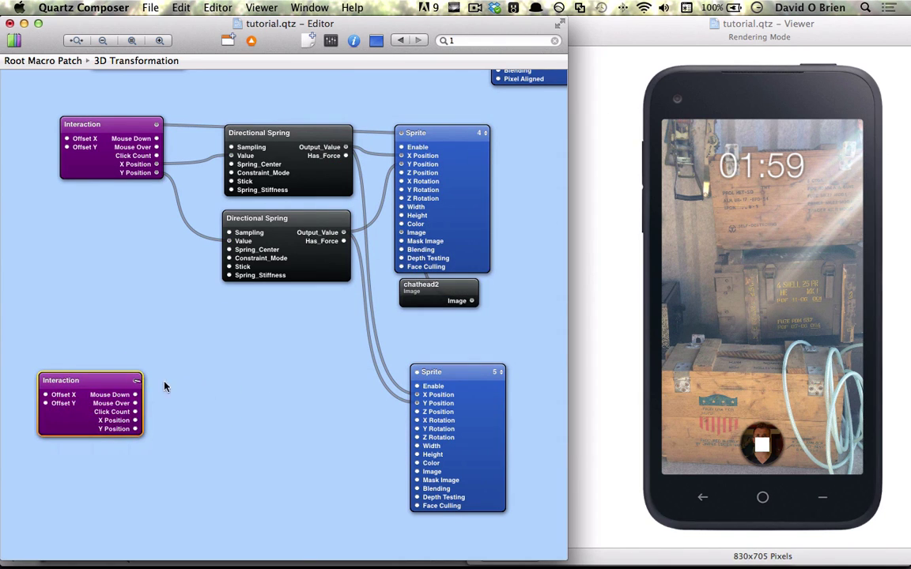
left_click_drag(135, 380, 416, 373)
mouse_move(96, 391)
left_mouse_down()
mouse_move(101, 383)
mouse_move(106, 395)
left_mouse_up()
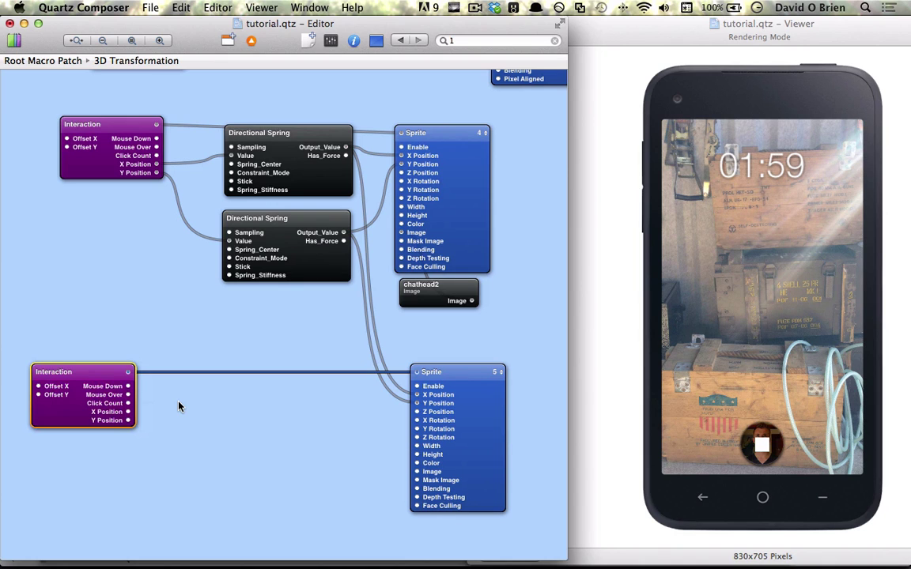
- Add Sample & Hold, Multiplexer and Math patches using 'sample', 'multi' and 'math' library searches
key("super+Return")
type("sample")
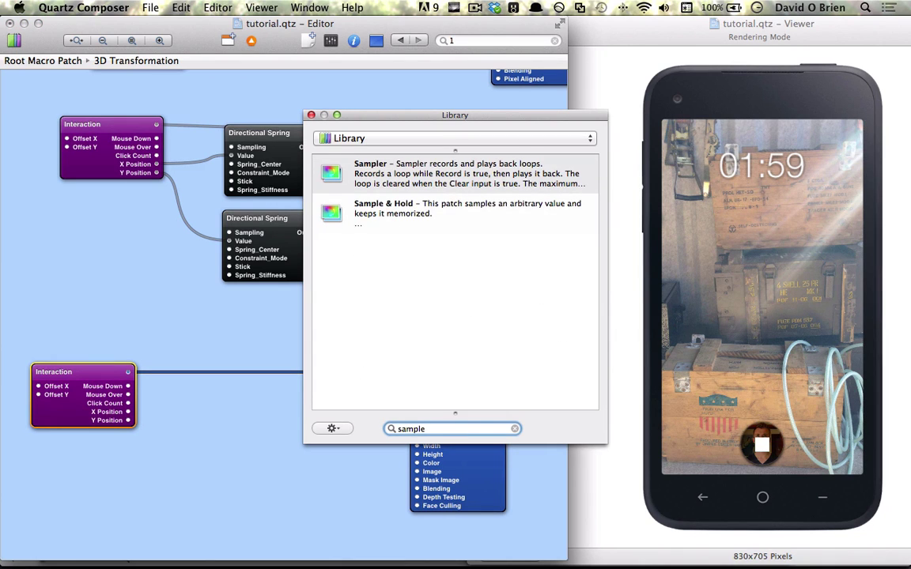
key("Down")
key("Return")
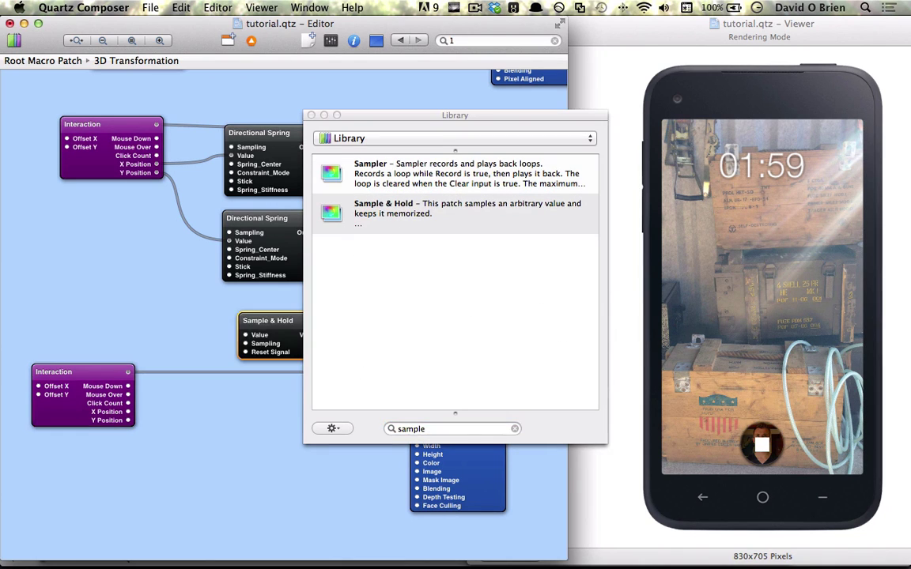
key("super+Return")
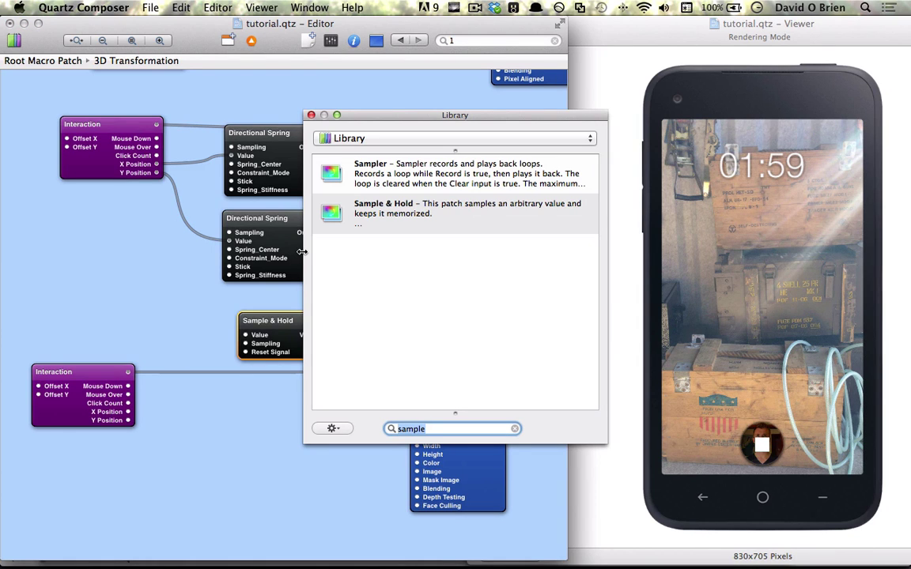
type("multi")
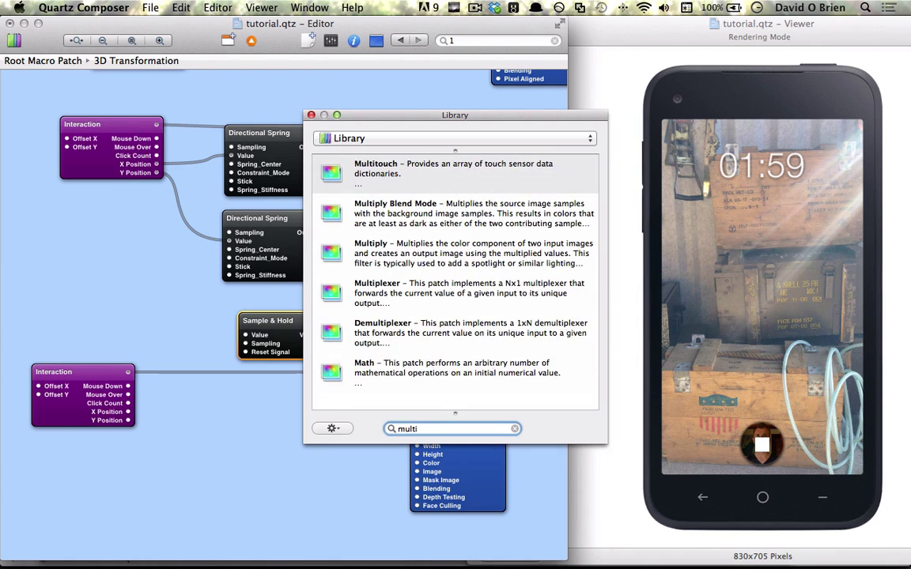
key("Down")
key("Down")
key("Down")
key("Return")
key("super+Return")
type("math")
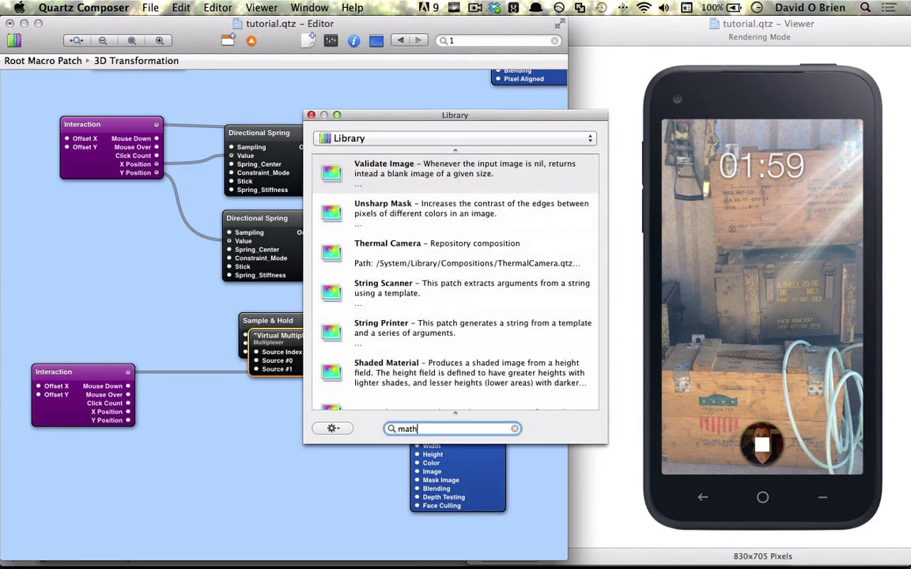
key("Return")
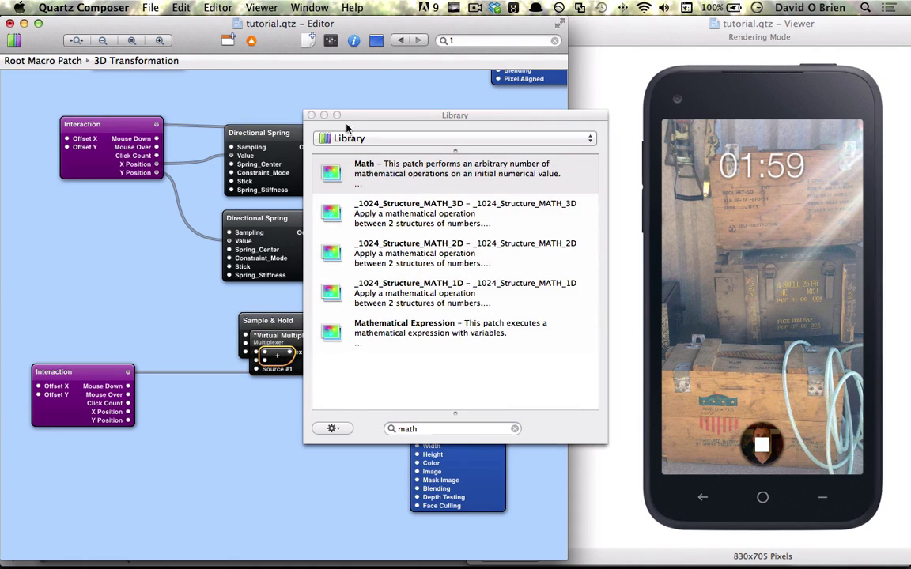
left_click(312, 116)
- Place Sample & Hold under the lower Interaction, the multiplexer below it, and wire Mouse Down to Value
left_click_drag(274, 355, 258, 378)
left_click_drag(273, 411, 265, 445)
left_click_drag(269, 324, 175, 417)
left_click_drag(116, 413, 174, 397)
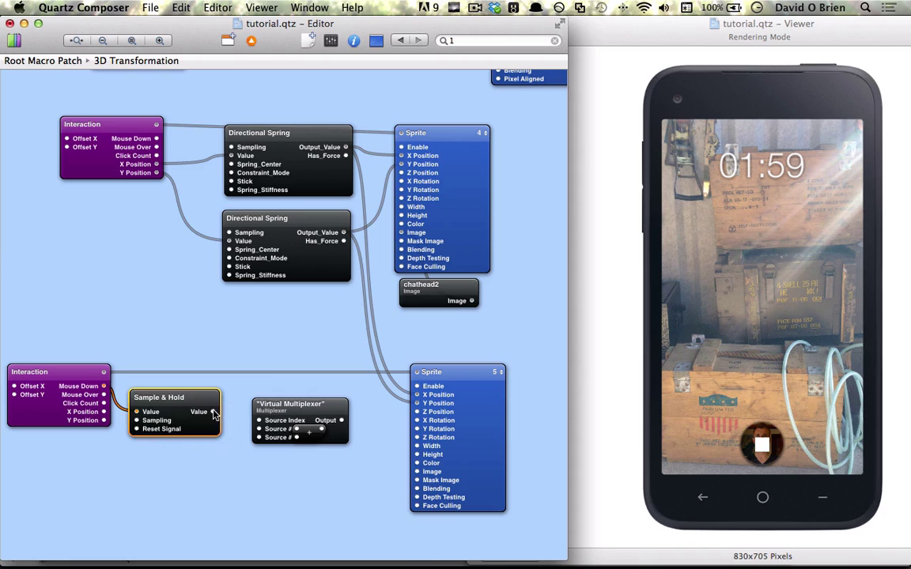
- Position the Math patch beside the Virtual Multiplexer and check its settings
left_click_drag(278, 416, 264, 409)
left_click_drag(309, 431, 223, 474)
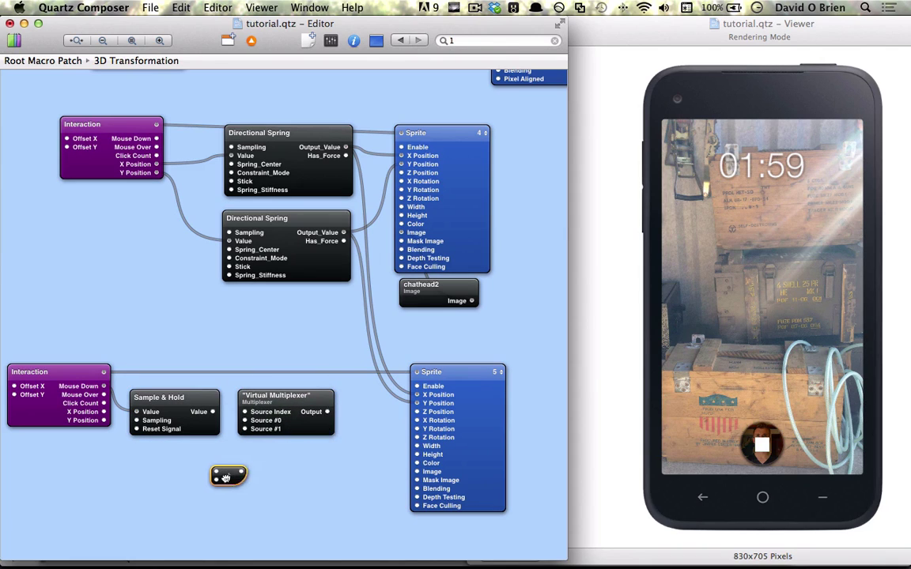
mouse_move(261, 423)
left_mouse_down()
mouse_move(259, 448)
mouse_move(271, 438)
left_mouse_up()
left_click_drag(229, 476, 254, 447)
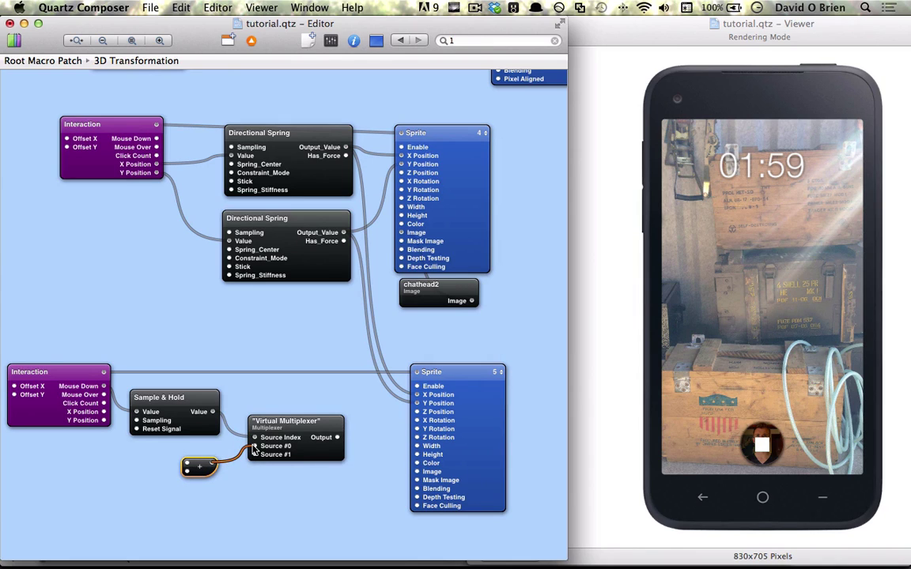
left_click_drag(200, 472, 194, 461)
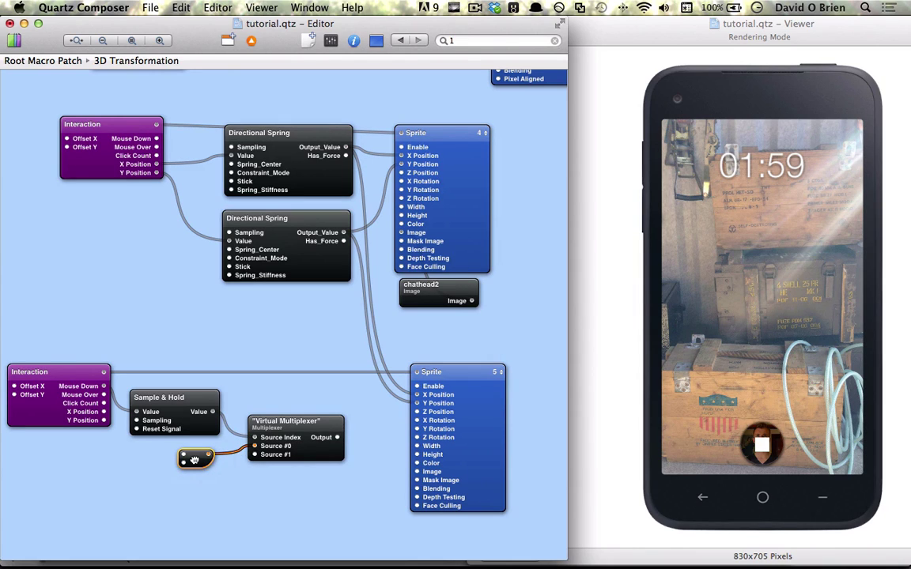
key("super+i")
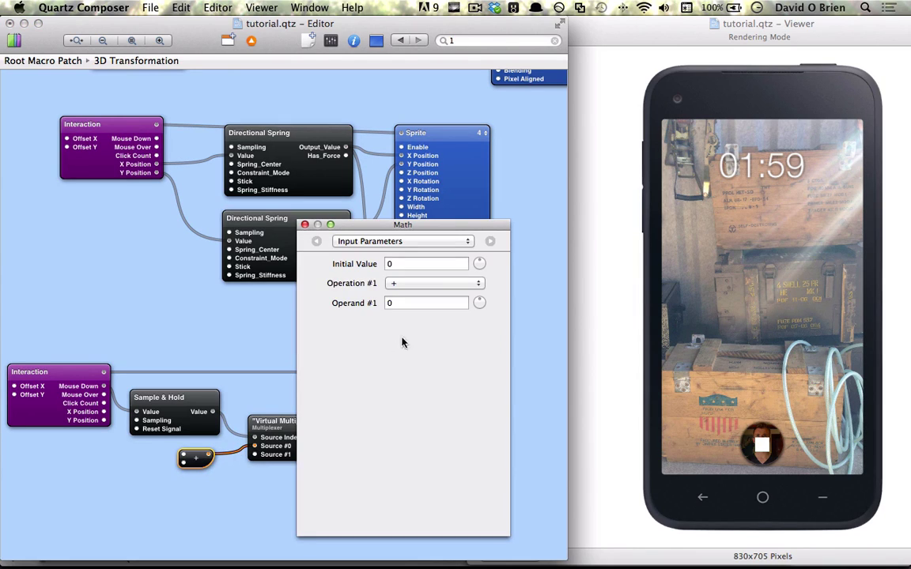
left_click(305, 225)
- Duplicate the Math patch below the first and set its Initial Value to -0.25
key("super+d")
left_click_drag(199, 472, 196, 484)
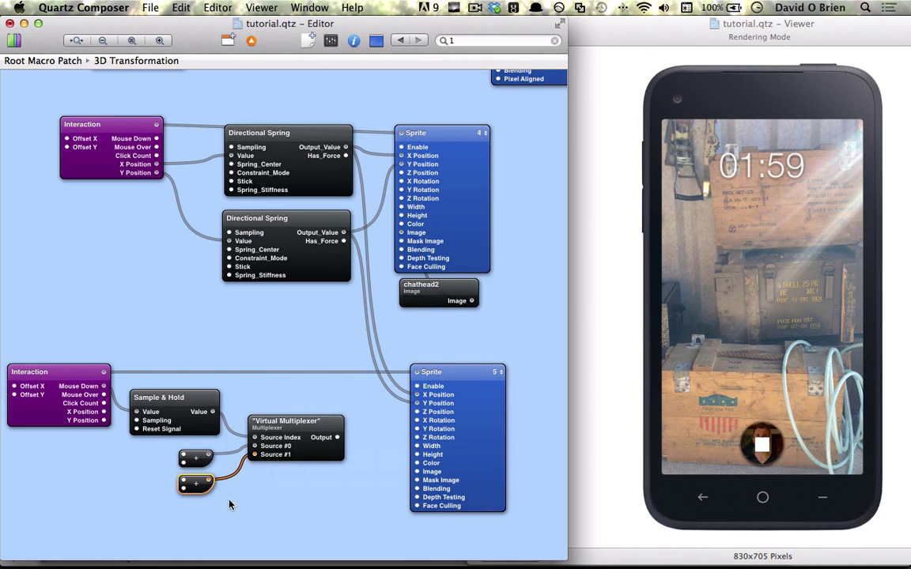
key("super+i")
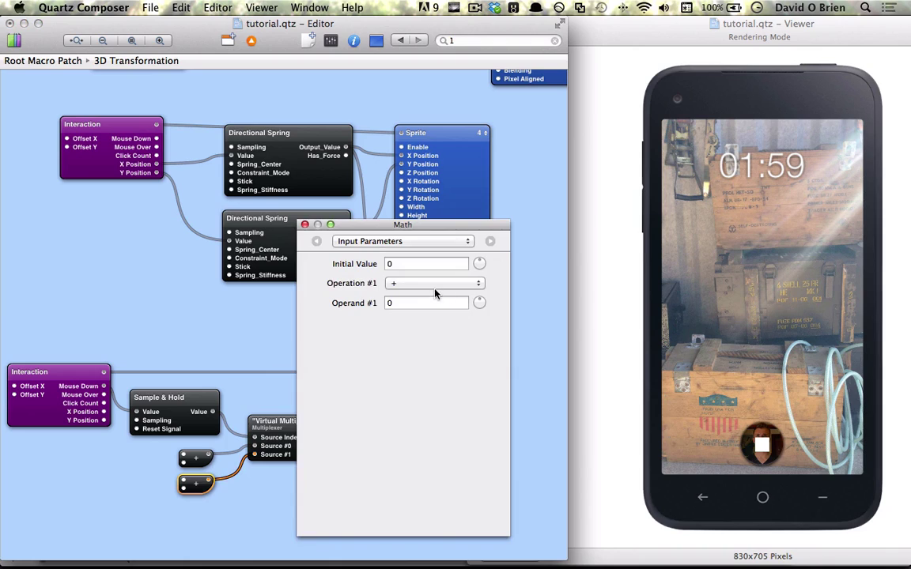
left_click(410, 305)
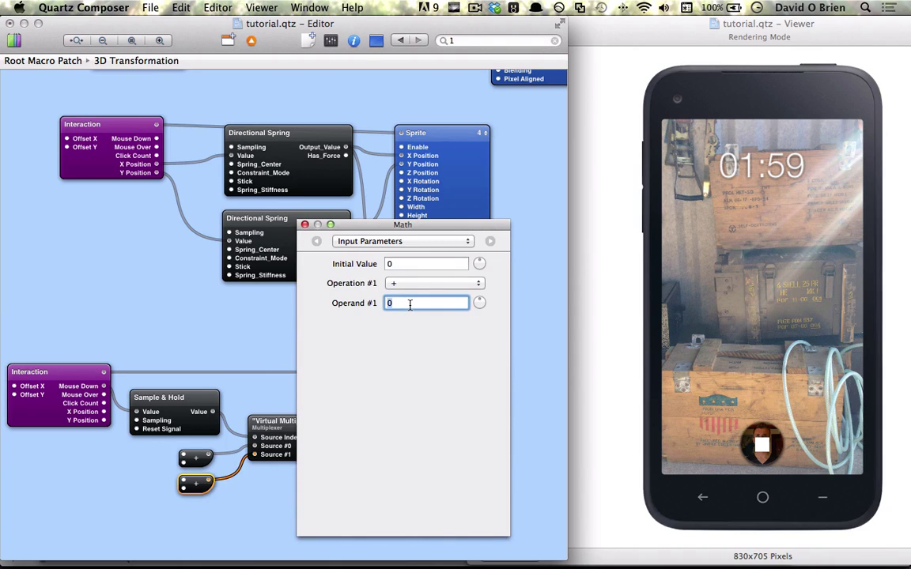
left_click(407, 264)
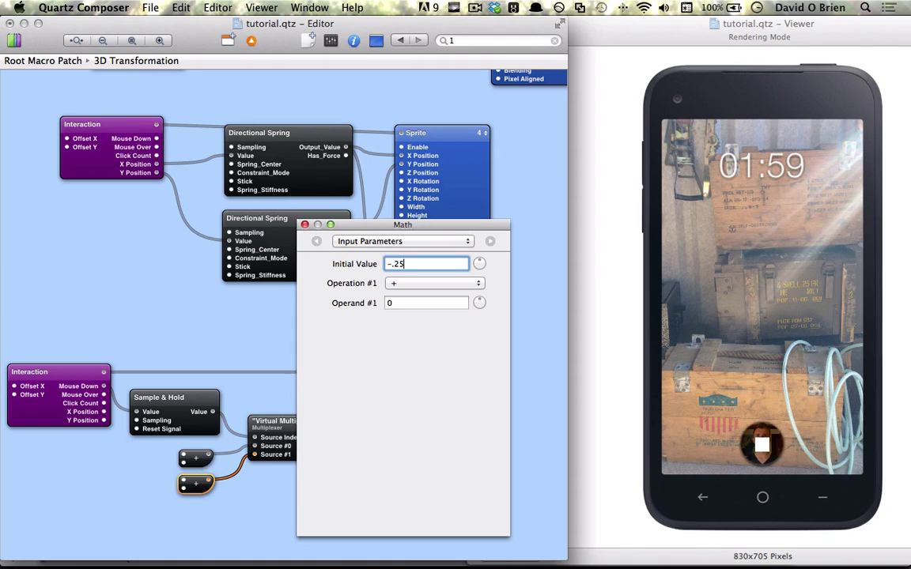
key("Return")
left_click(305, 224)
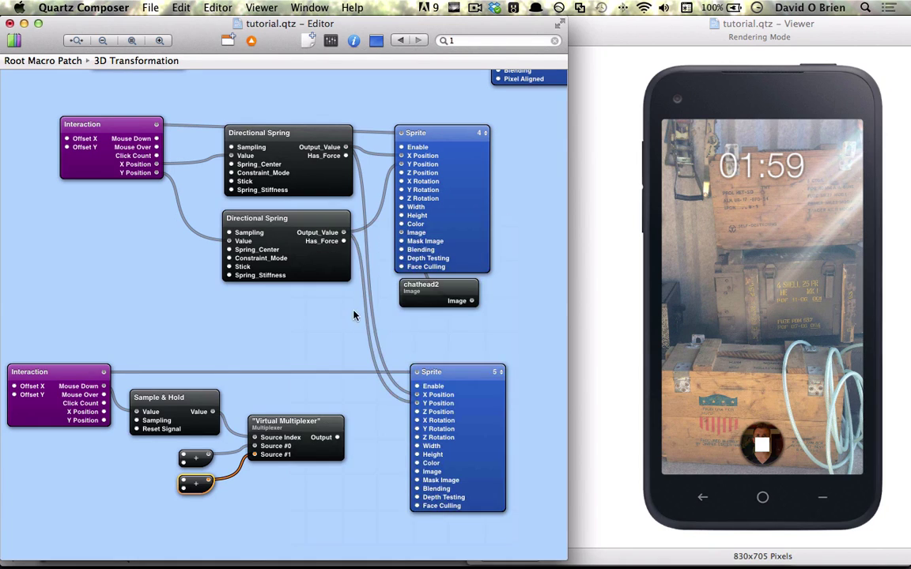
- Nudge the lower Sprite right and review the Virtual Multiplexer and upper Math settings
left_click_drag(465, 427, 487, 427)
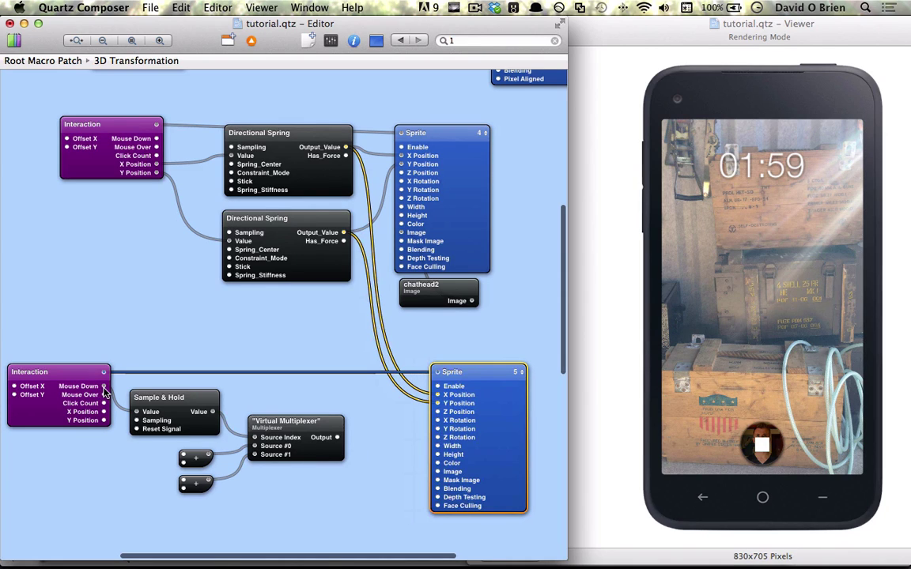
mouse_move(104, 391)
left_click(266, 431)
key("super+i")
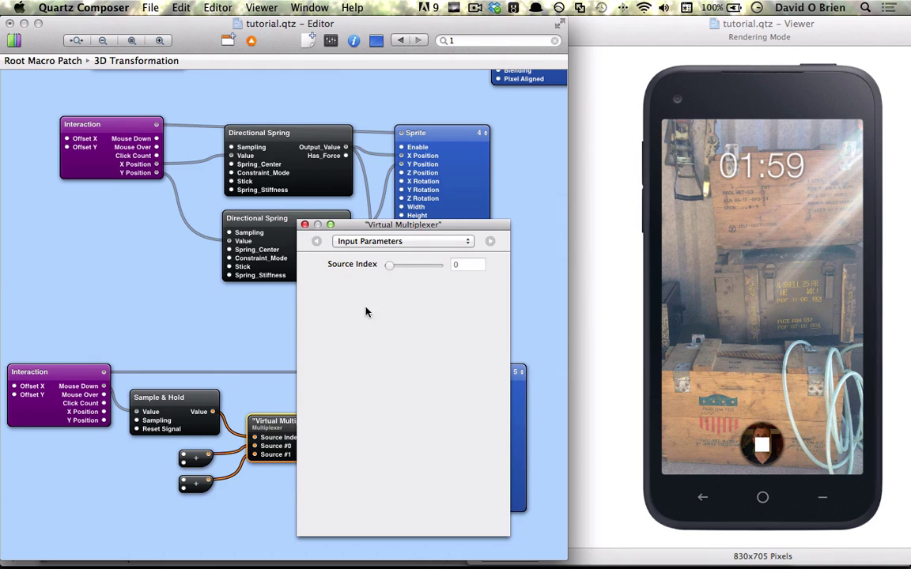
left_click(304, 224)
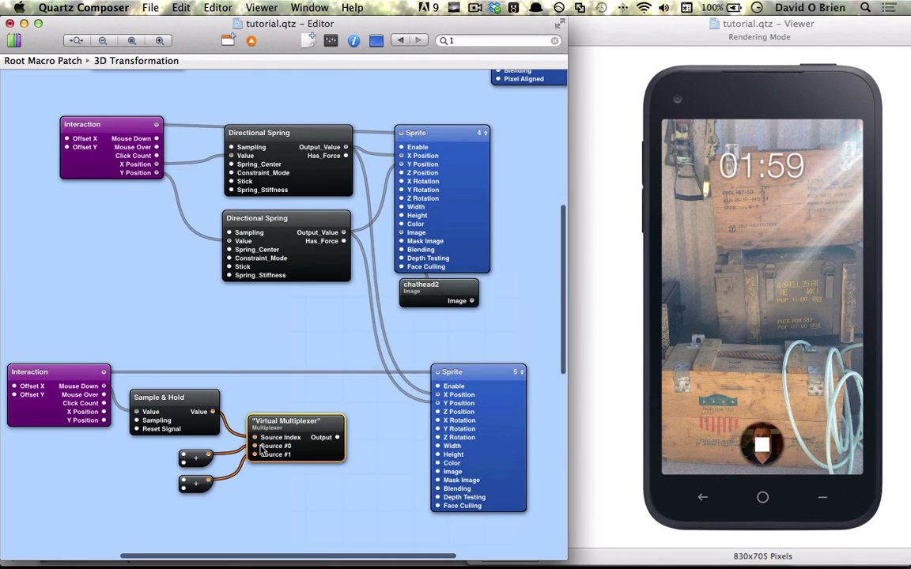
left_click(194, 461)
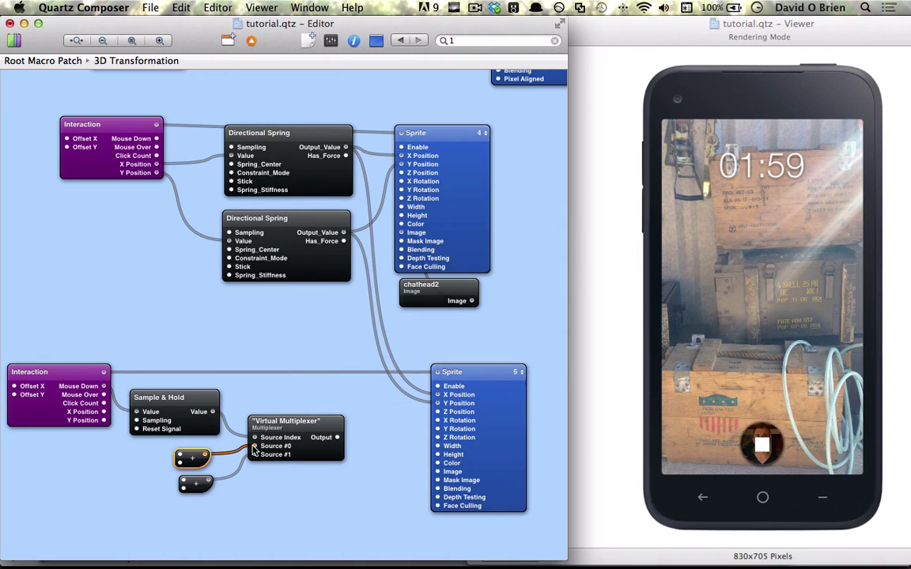
key("super+i")
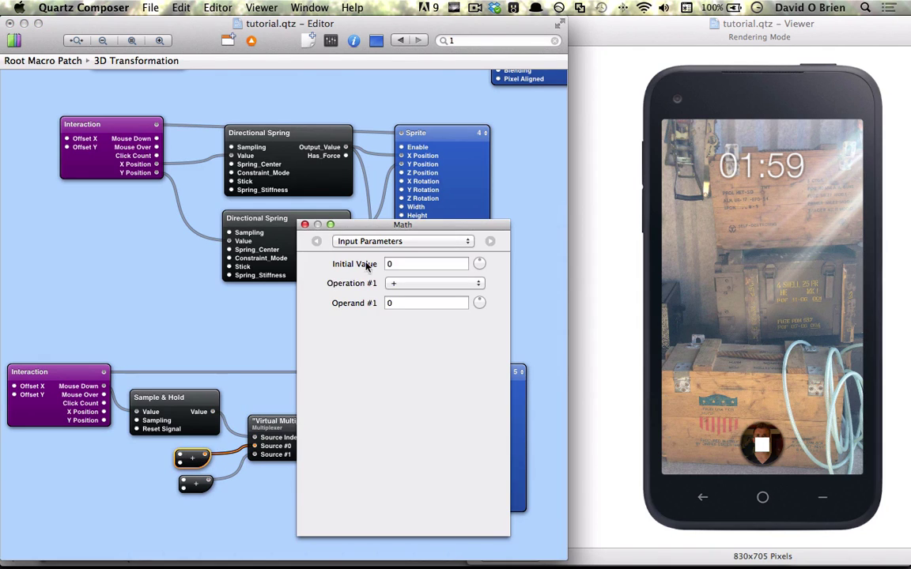
key("super+i")
- Recheck the multiplexer's input parameters and the lower Math patch's settings
left_click(271, 445)
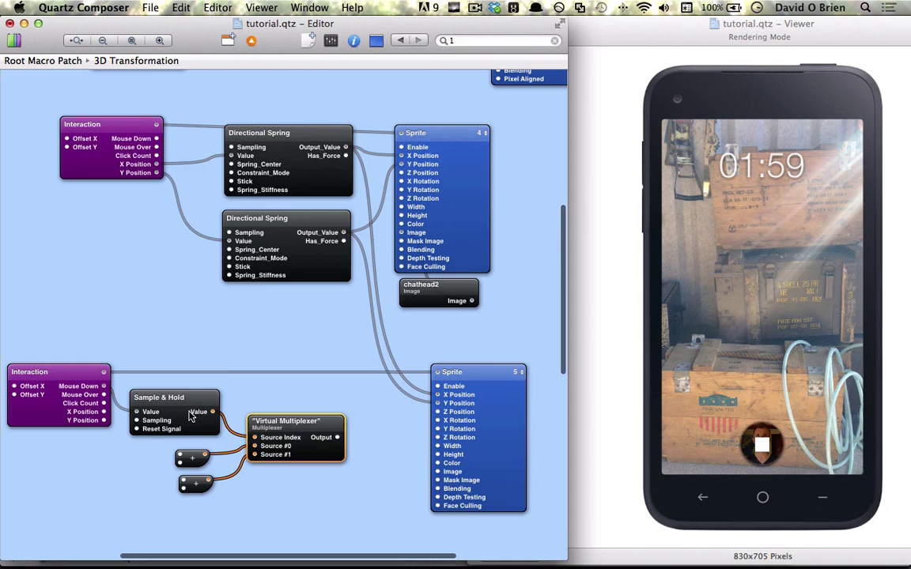
key("super+i")
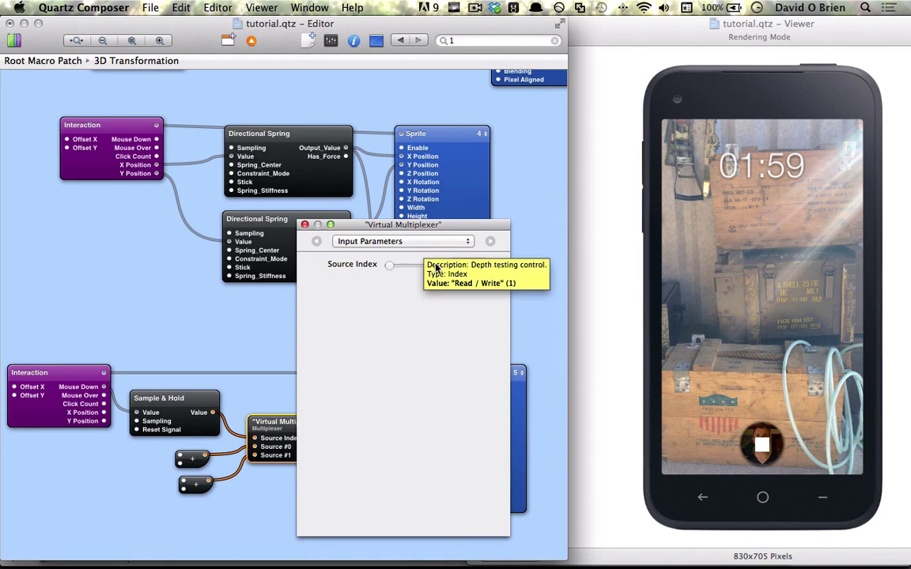
key("super+i")
left_click(183, 490)
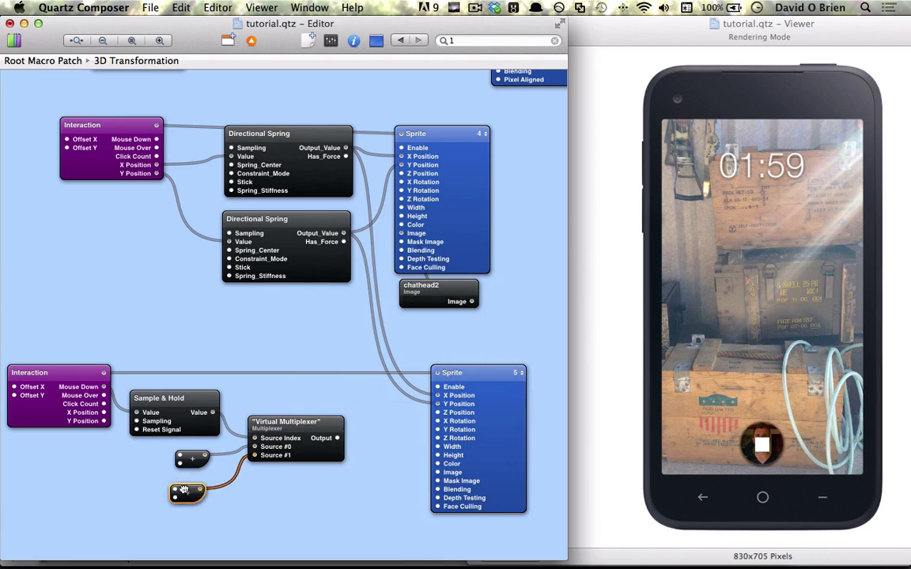
left_click_drag(183, 490, 189, 483)
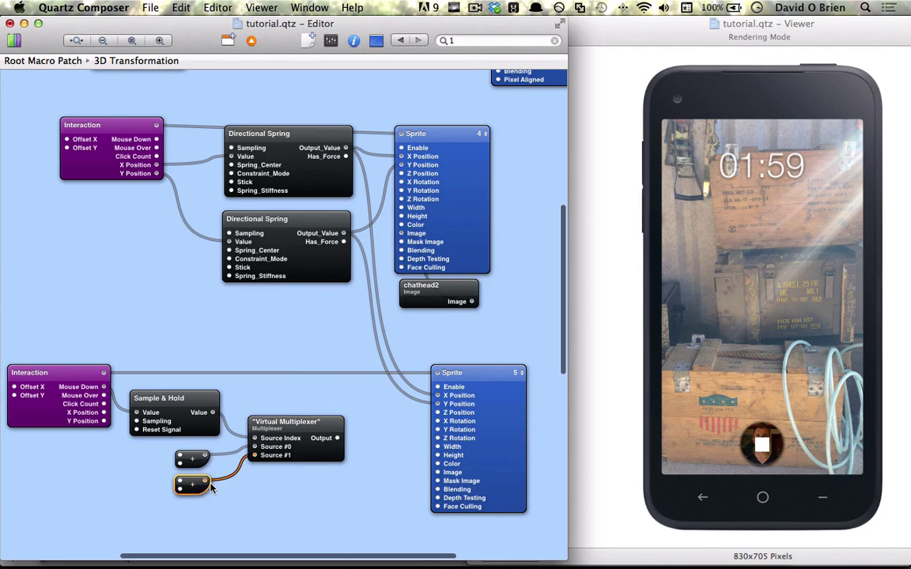
key("super+i")
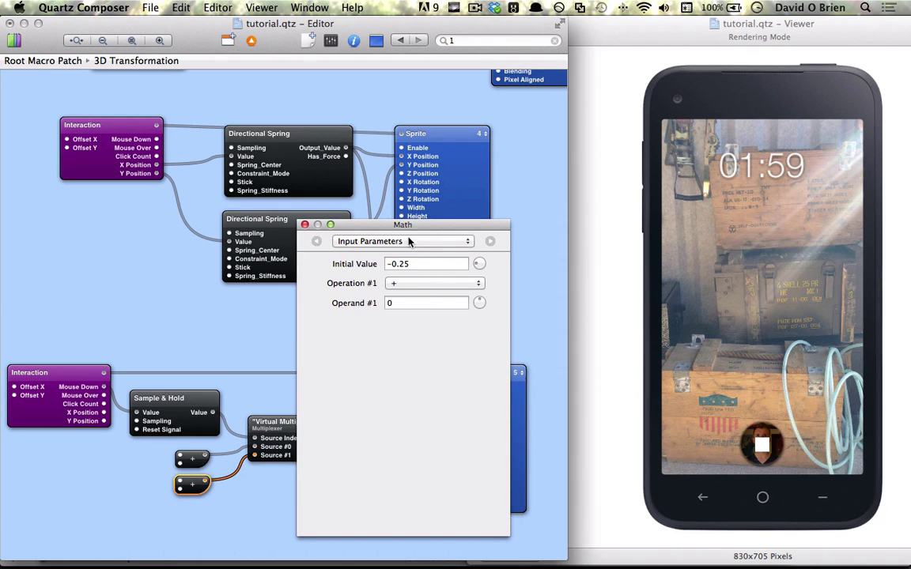
key("super+i")
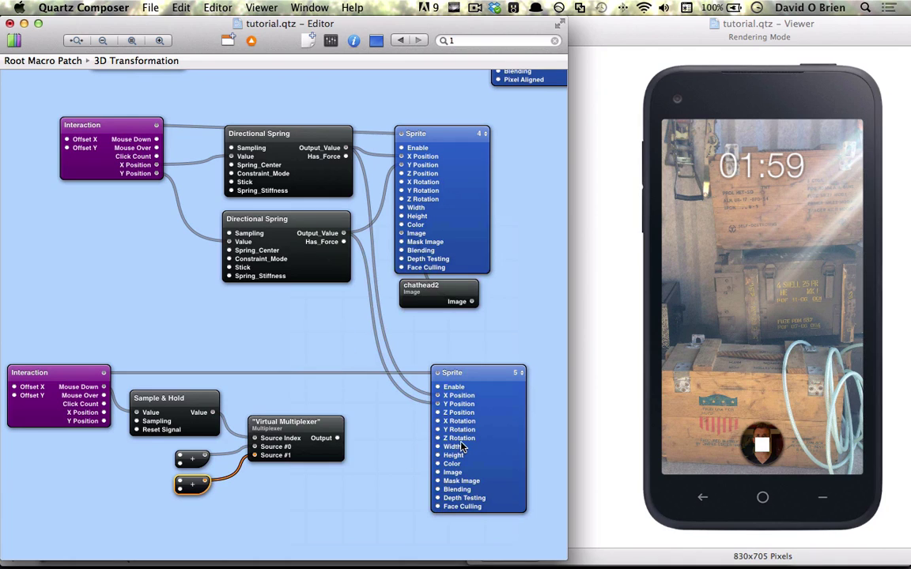
- Shift the lower Sprite further right and wire the multiplexer Output into it
left_click_drag(460, 443, 478, 444)
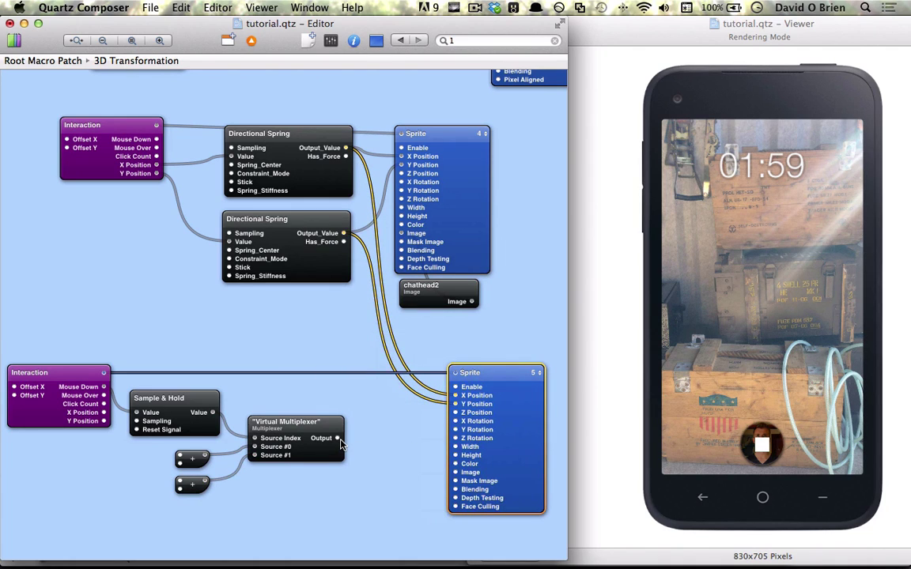
left_click_drag(338, 438, 404, 399)
scroll(405, 398, "down", 5)
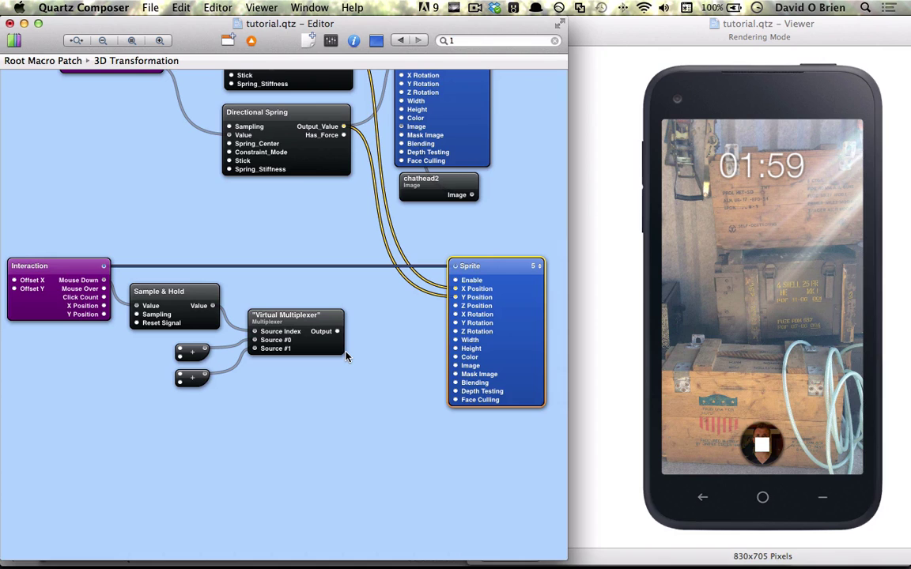
- Add a Sprite patch from an 'spr' library search and drag it under Sprite 5
key("super+Return")
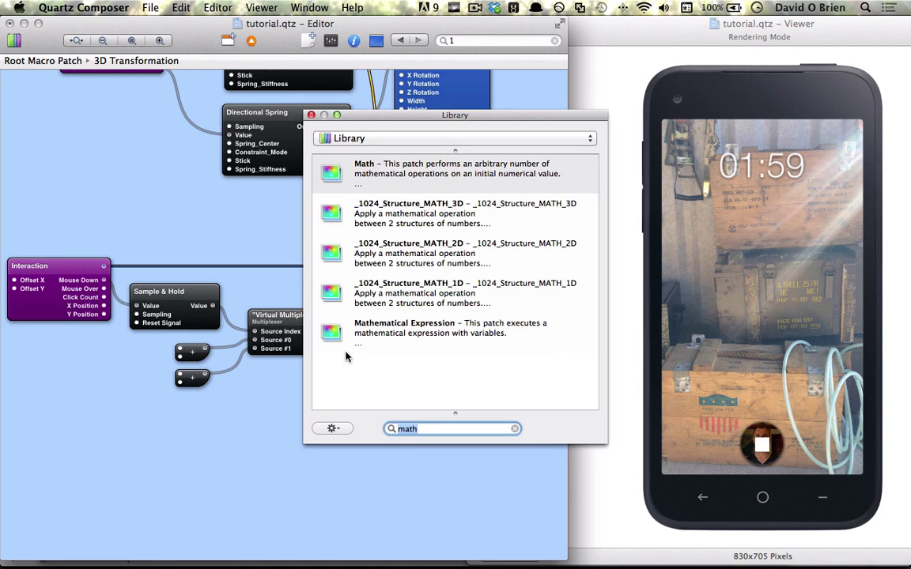
key("BackSpace")
type("spr")
key("Return")
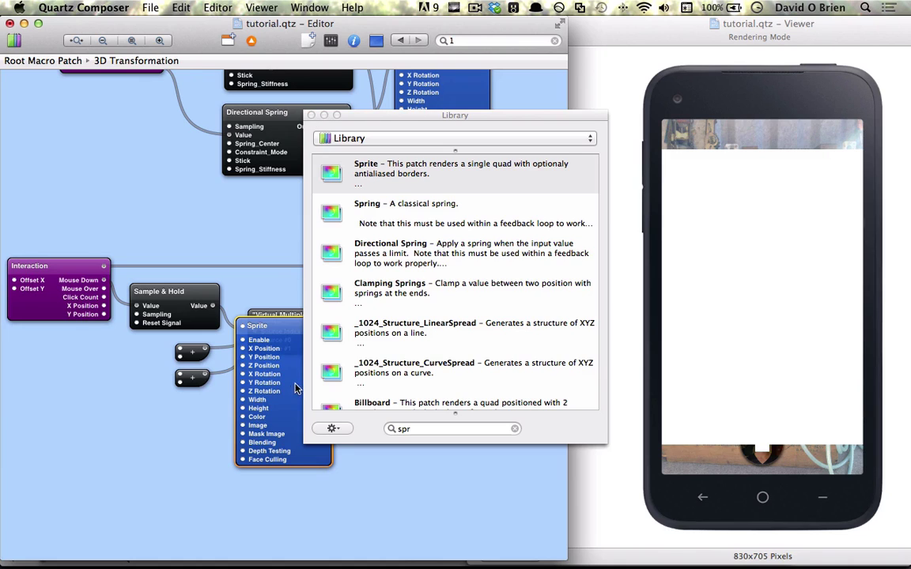
left_click(311, 115)
left_click_drag(257, 346, 517, 433)
scroll(439, 345, "down", 3)
- Try out widths of 0.3, 0.03, 0.1 and 0.08 for the new Sprite
key("super+i")
left_click(430, 395)
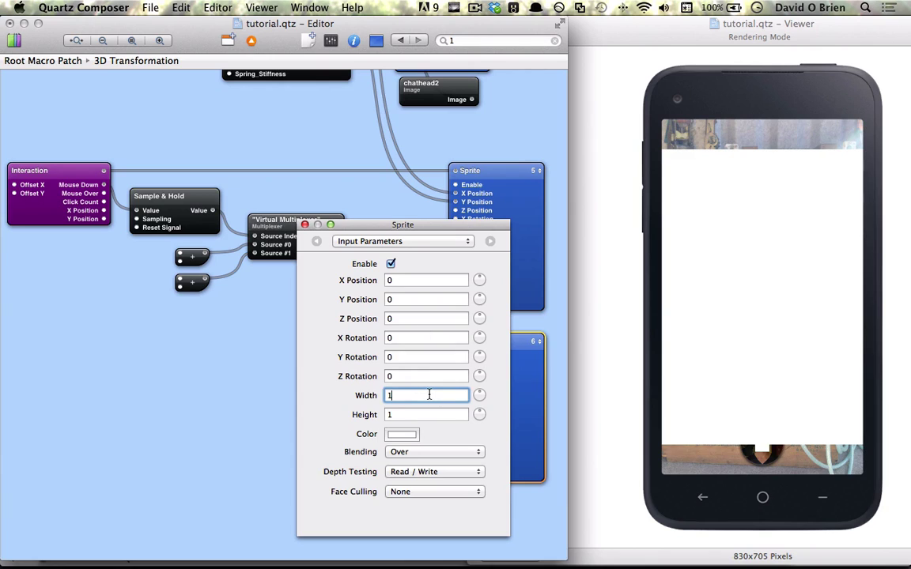
key("BackSpace")
type(".3")
key("Return")
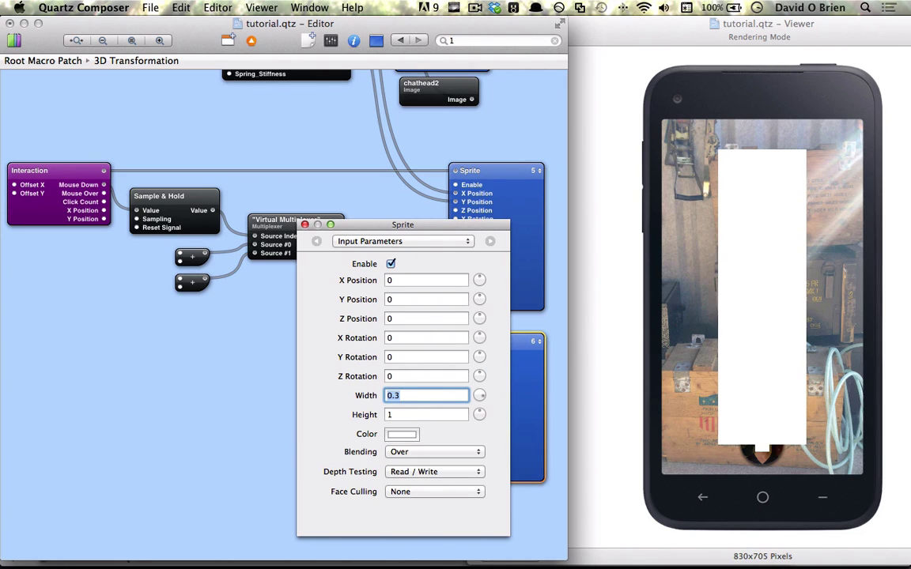
type("0.03")
key("Return")
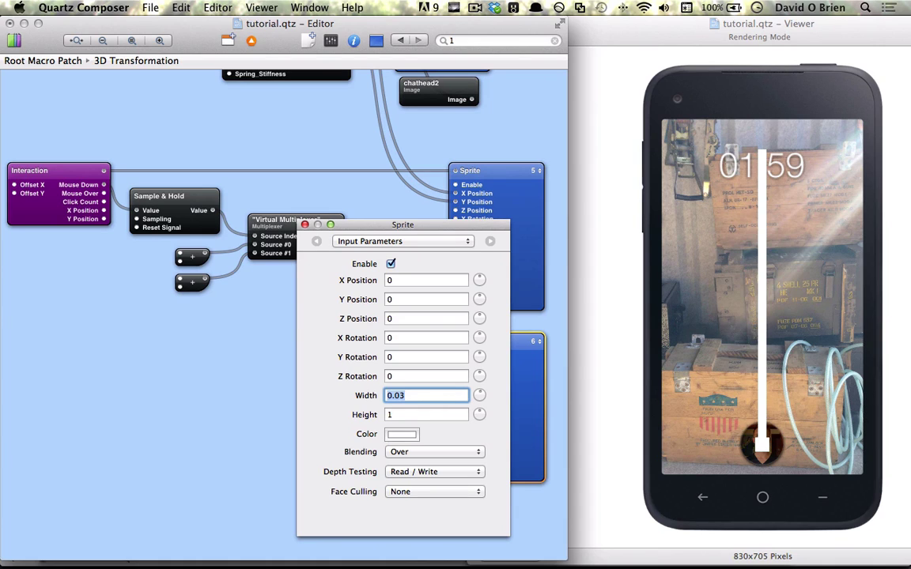
type("0.0")
key("Return")
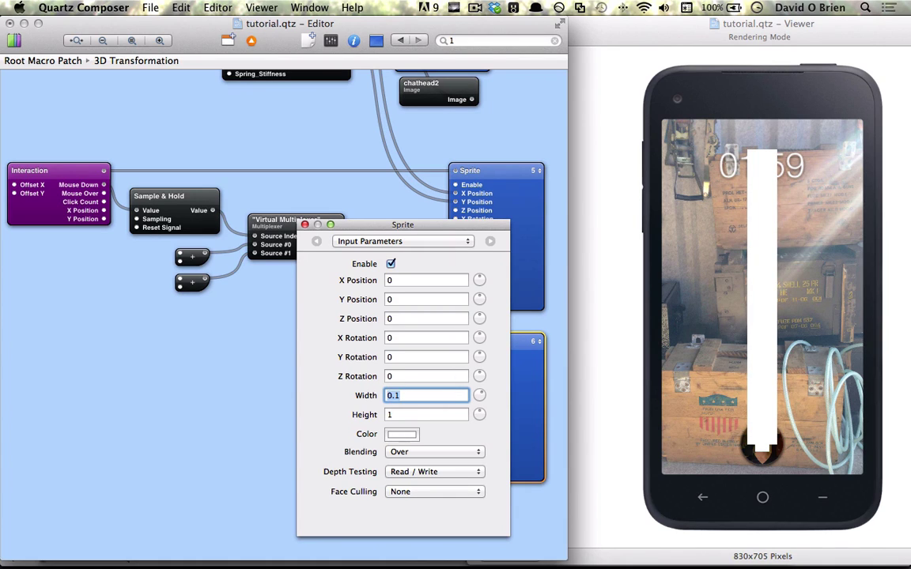
key("Right")
key("Return")
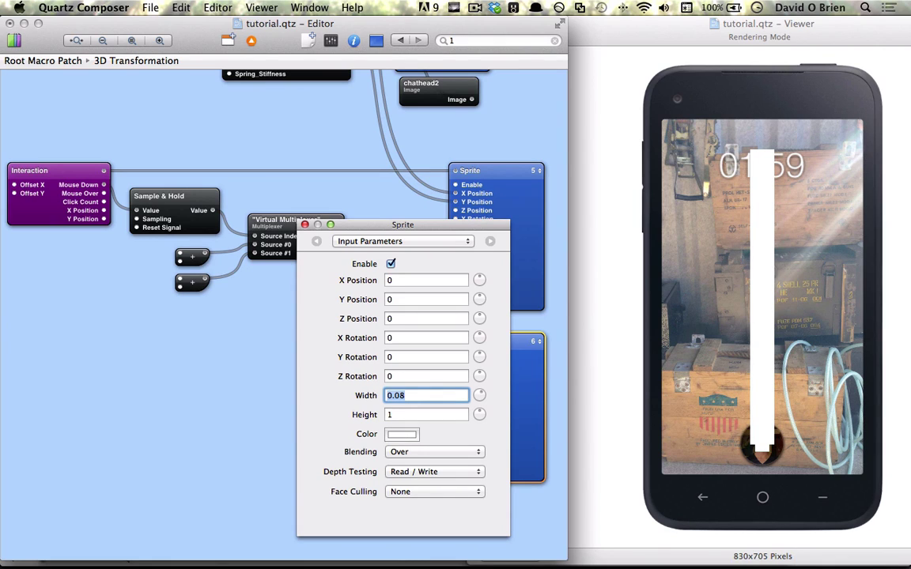
- Try a 0.08 height, then settle on 0.1 for both Width and Height
key("Tab")
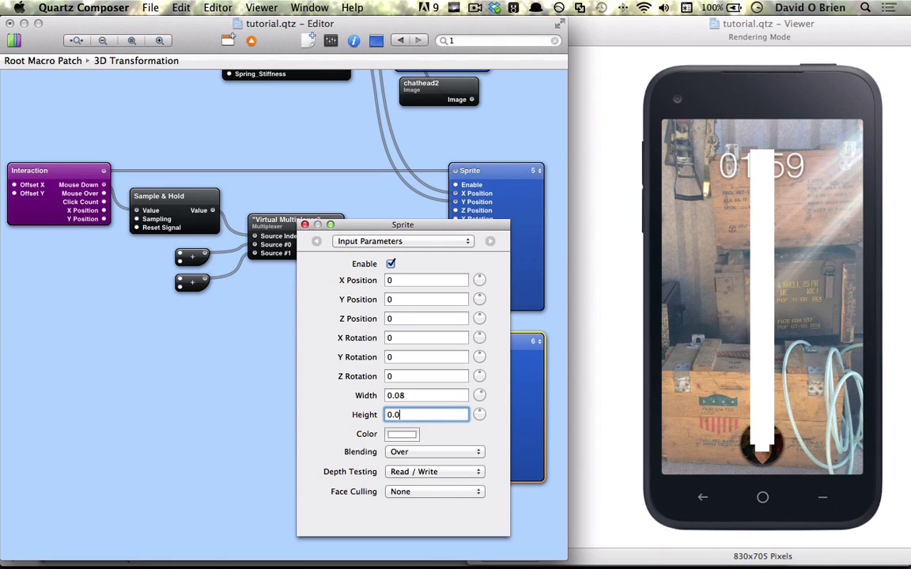
type("0.08")
key("Return")
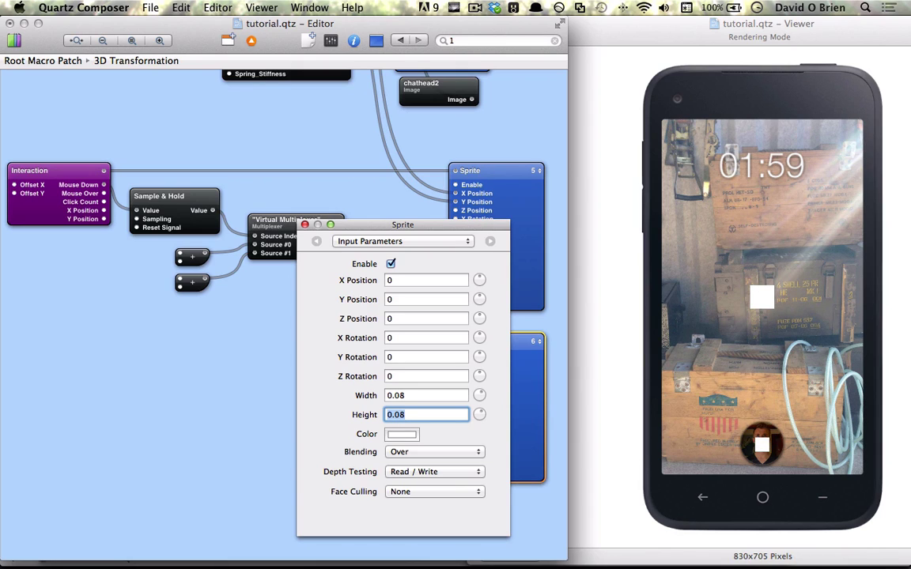
left_click(411, 397)
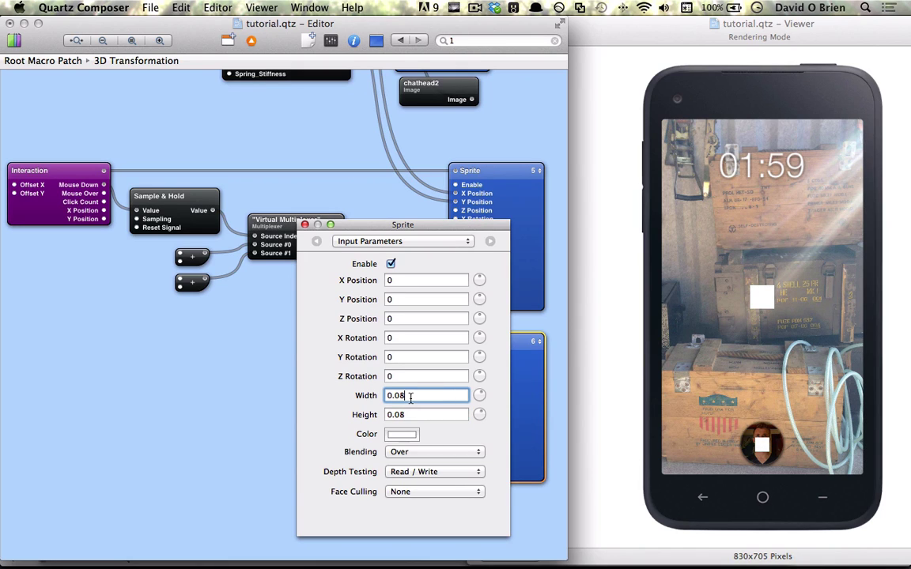
type("0.1")
key("Tab")
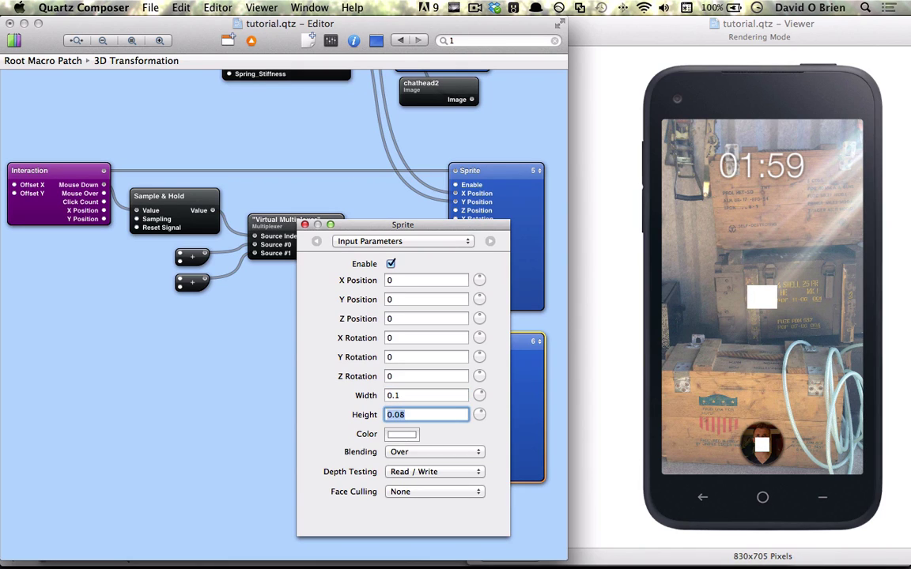
type("0.1")
key("Return")
- Drag messengerIcon.png from the Home Assets folder in Finder into the composition
left_click(304, 224)
mouse_move(467, 545)
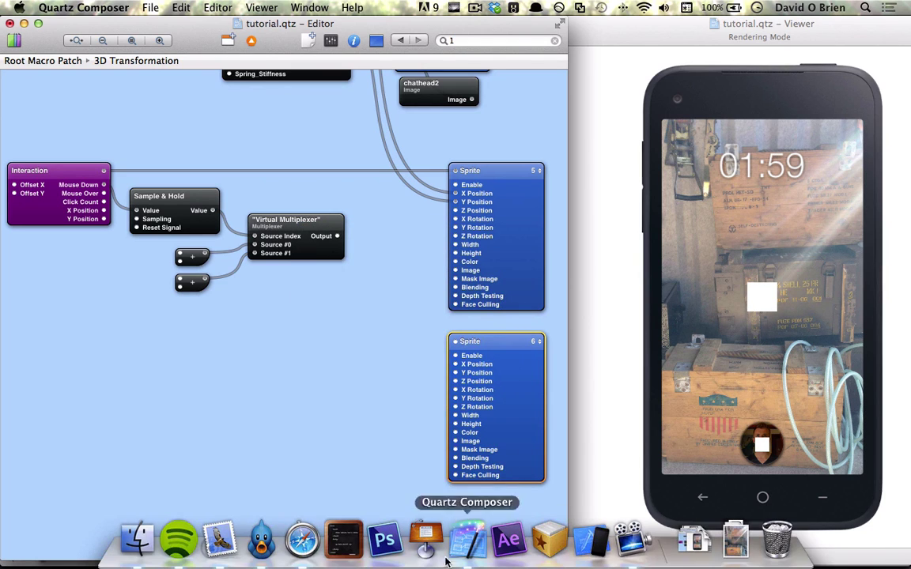
left_click(139, 542)
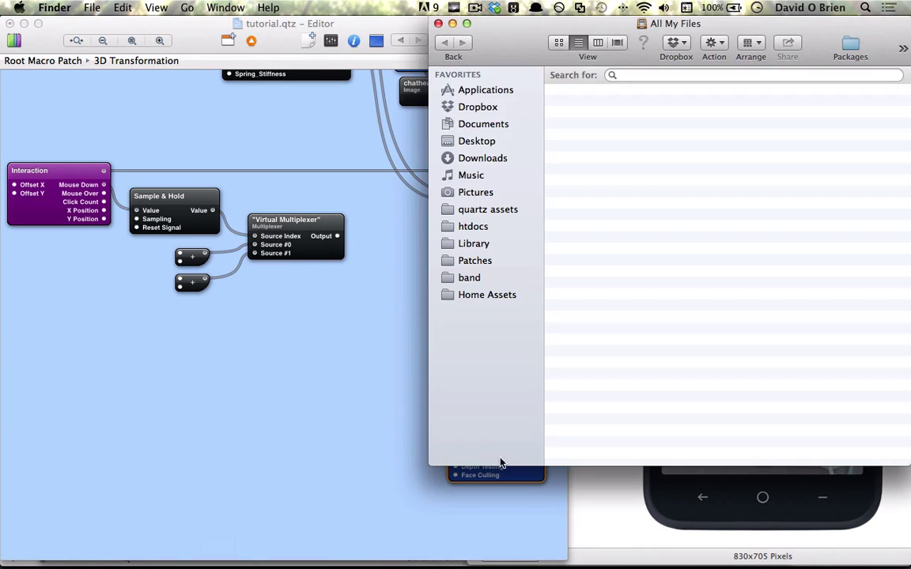
left_click(484, 296)
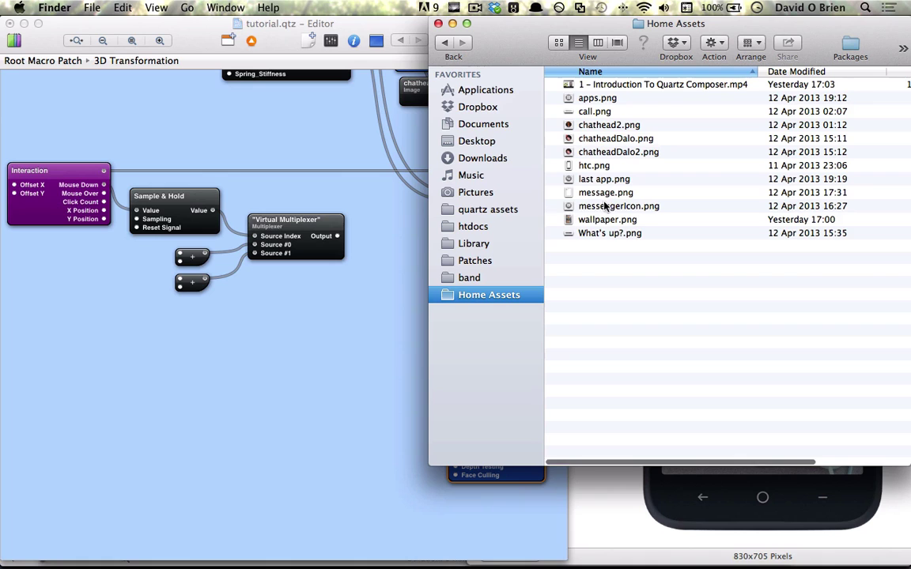
left_click_drag(606, 206, 456, 444)
- Reposition the messengerIcon image patch and connect the multiplexer Output to Sprite 6's X Position
key("super+w")
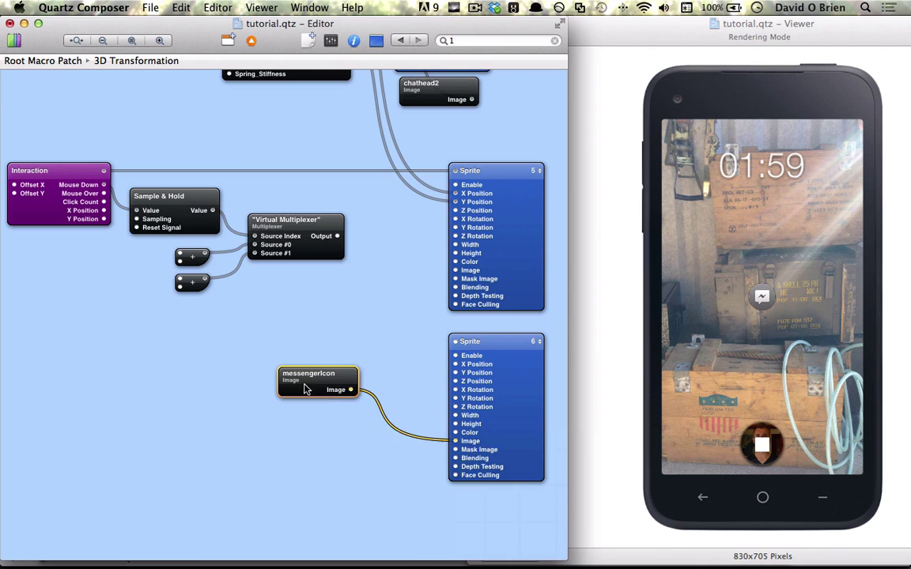
left_click_drag(308, 378, 346, 403)
left_click_drag(338, 237, 446, 371)
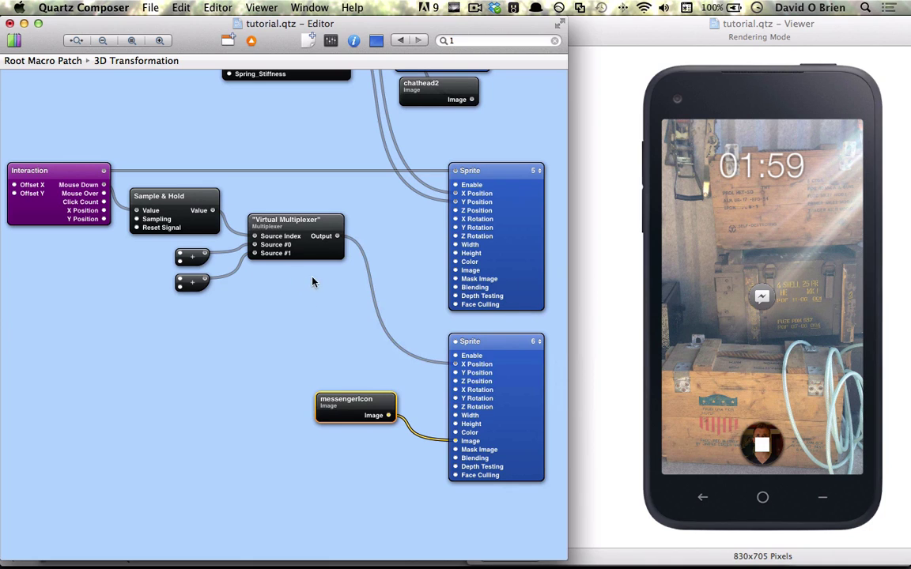
left_click(190, 261)
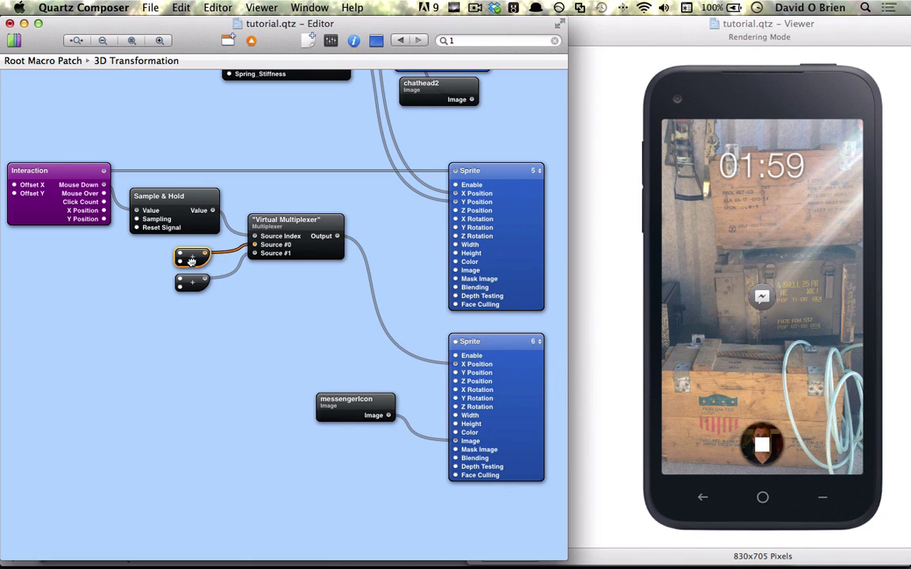
left_click(759, 446)
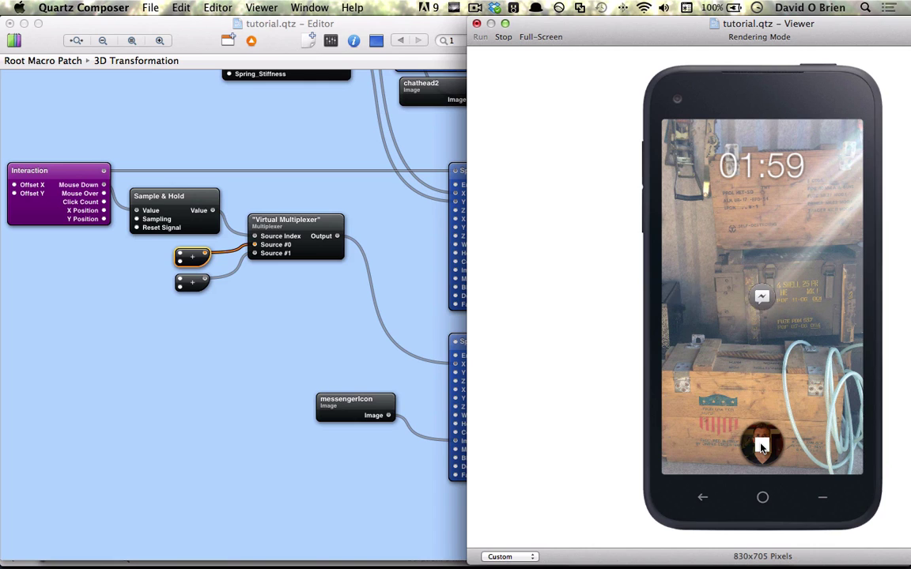
left_click(190, 288)
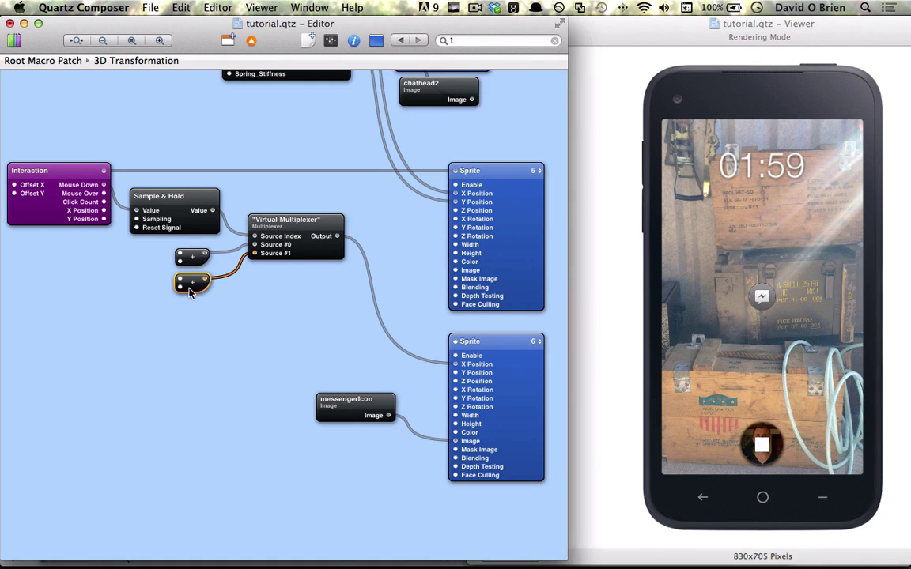
key("super+i")
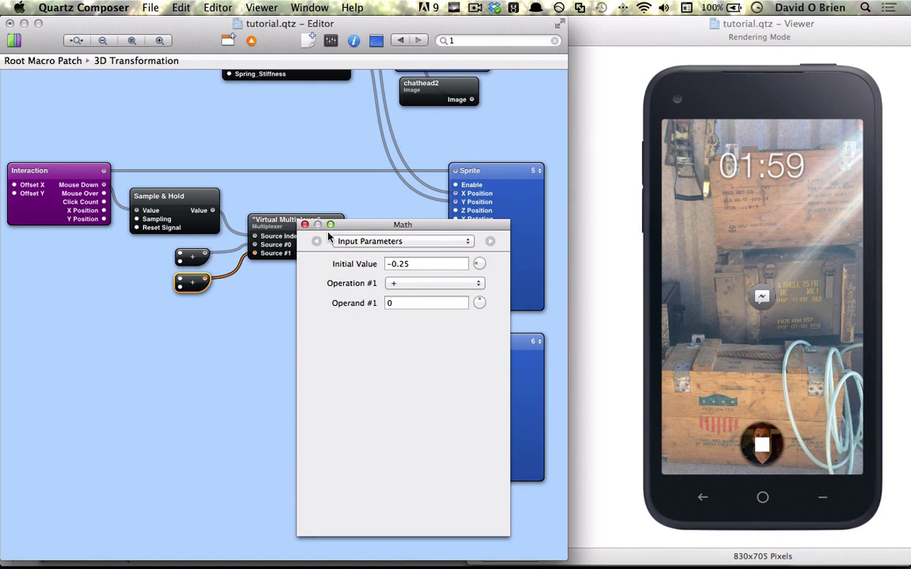
key("super+i")
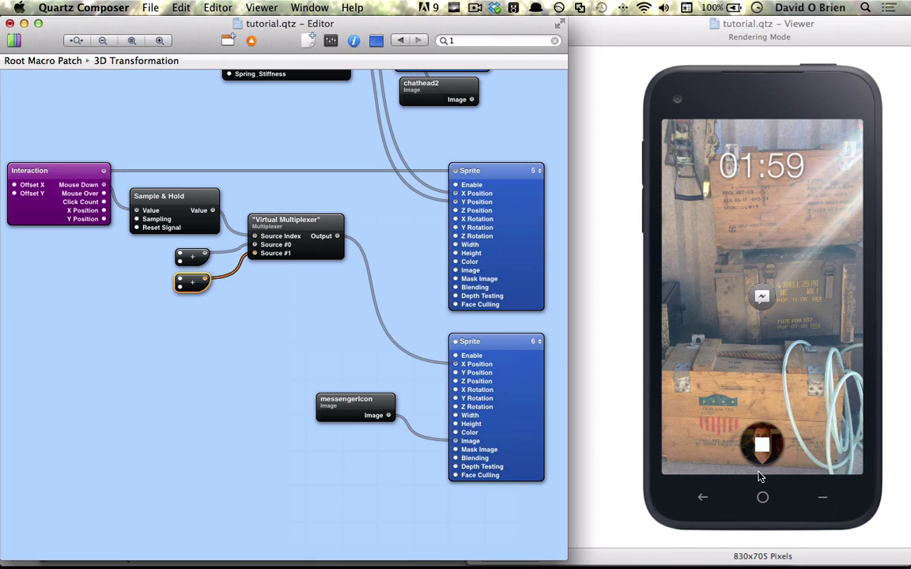
left_click(762, 455)
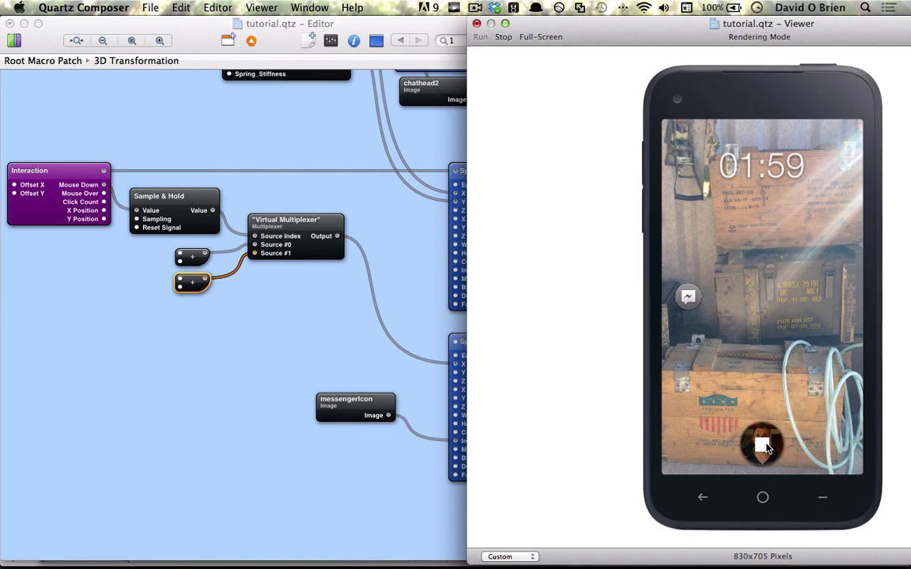
left_click(765, 446)
left_click(765, 447)
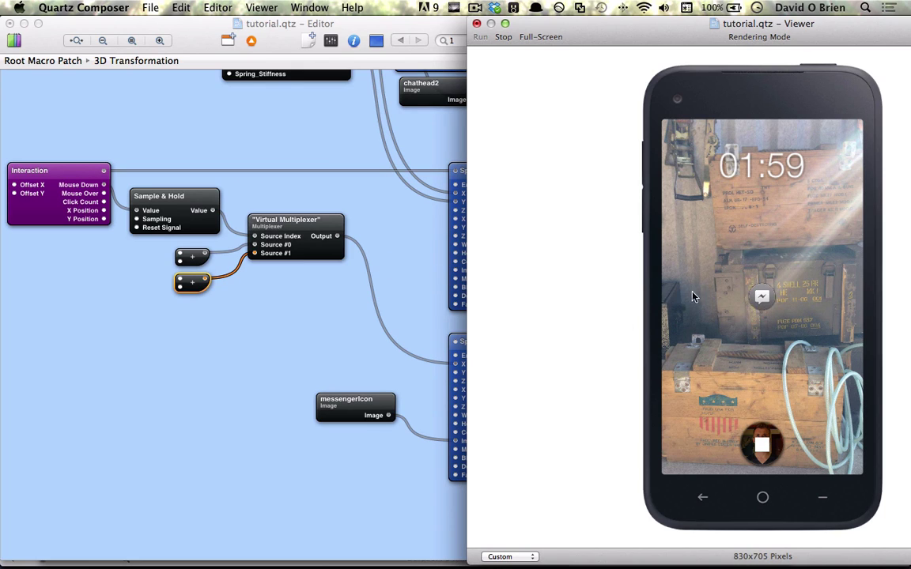
left_click(281, 315)
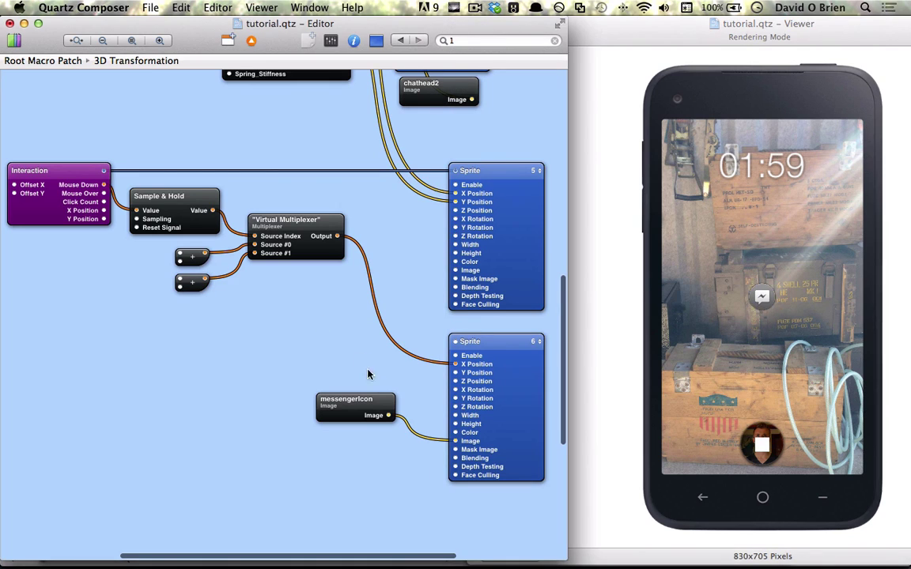
- Create a new Macro Patch below the math patches and go inside it
left_click(228, 41)
left_click_drag(295, 325, 276, 351)
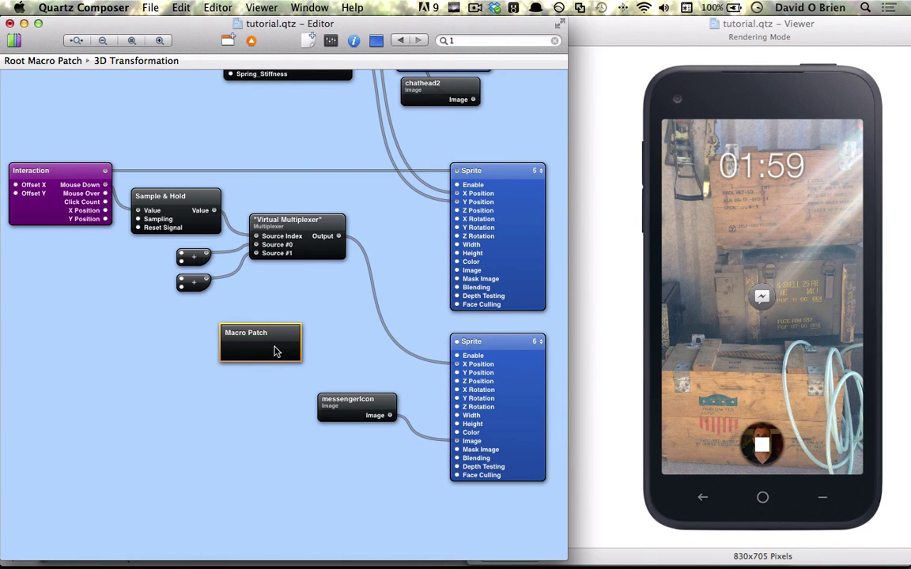
double_click(276, 350)
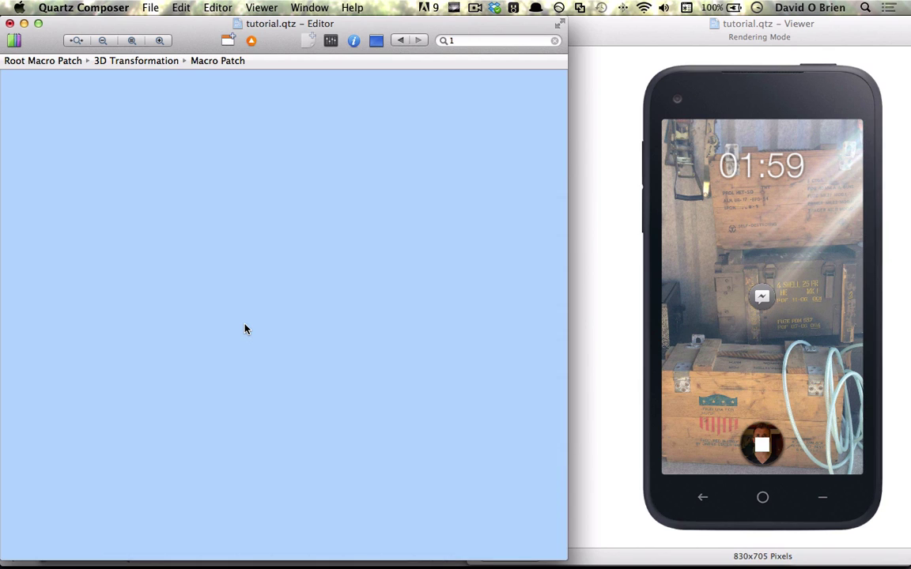
- Add Feedback, Spring and Inertia patches to the macro from the library
key("super+Return")
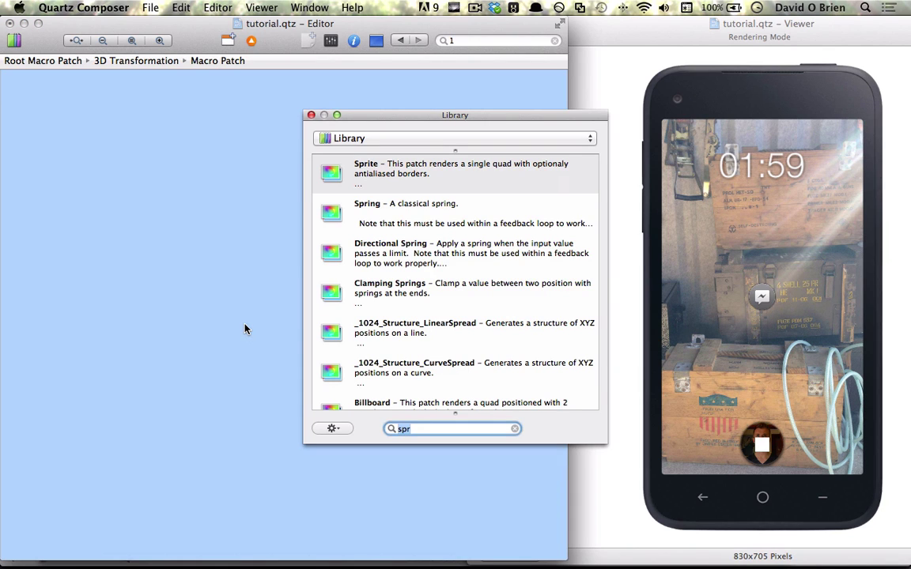
type("feeb")
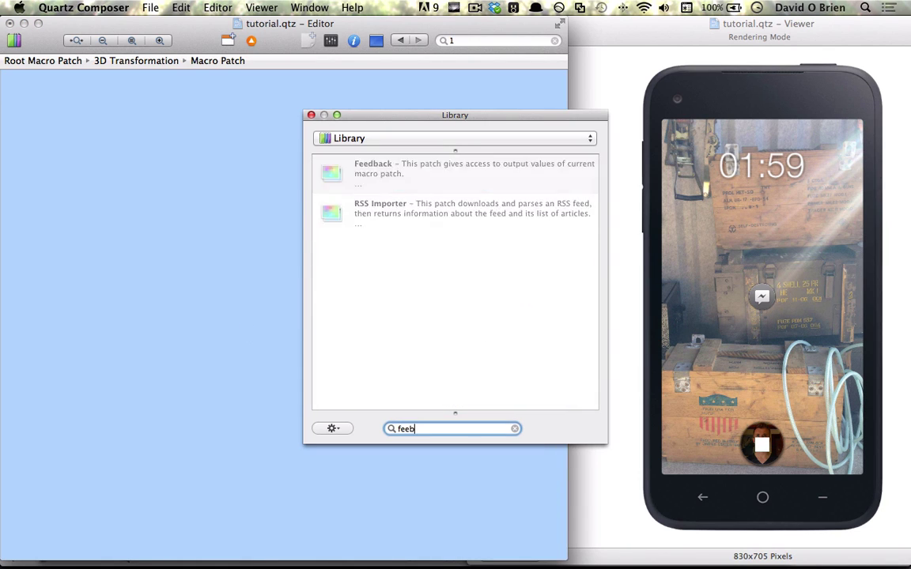
key("BackSpace")
type("d")
key("Return")
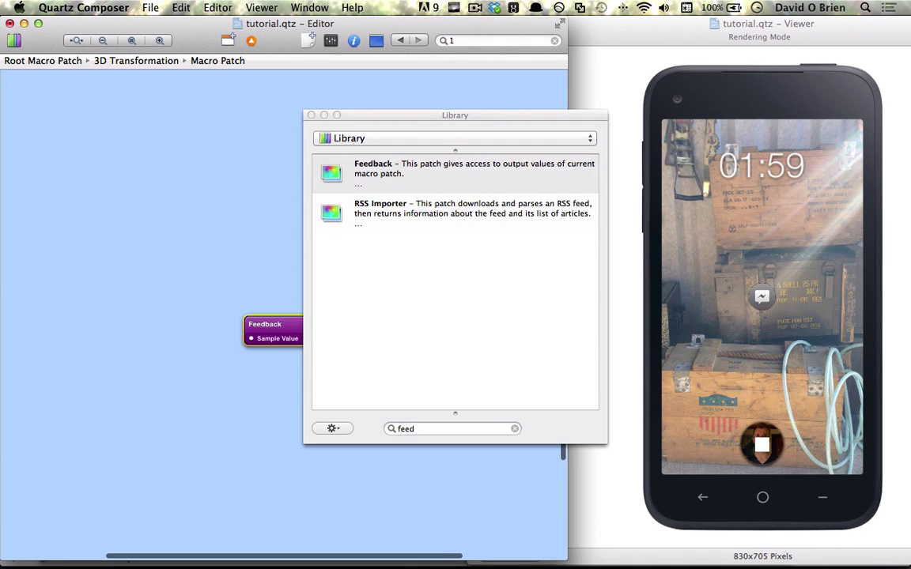
type("spring")
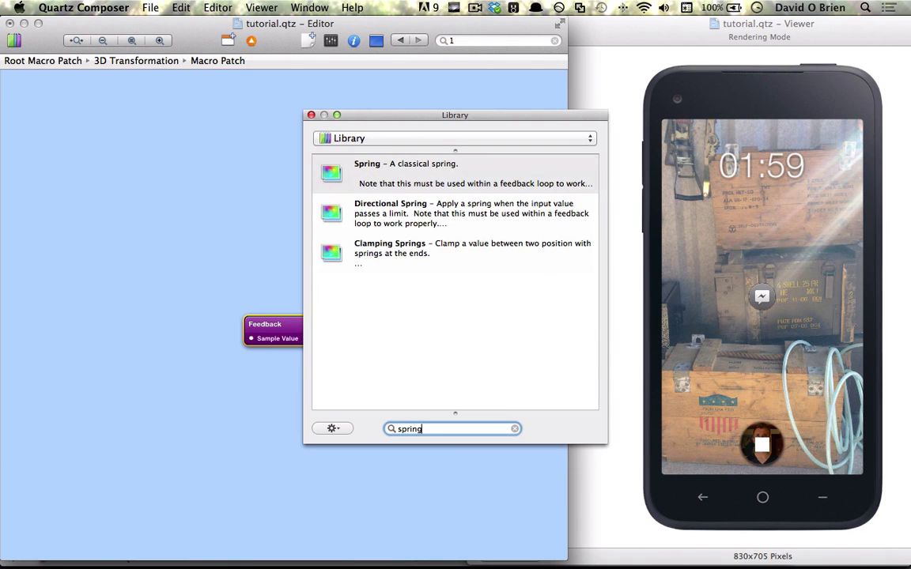
key("Return")
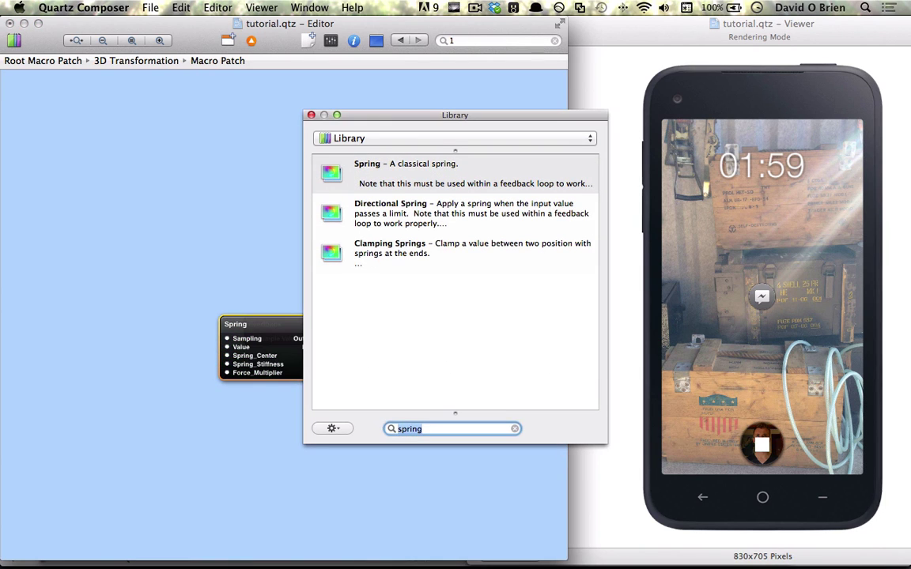
type("iner")
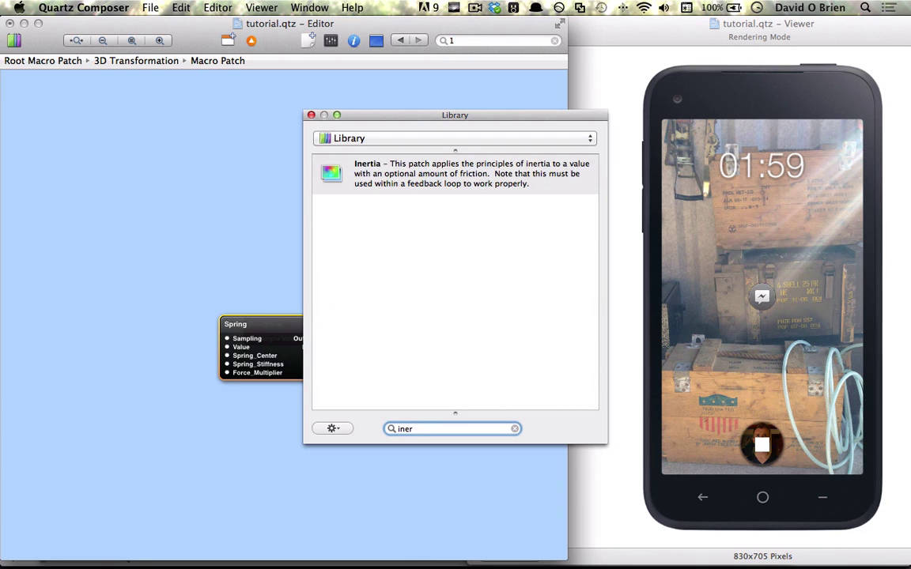
key("Return")
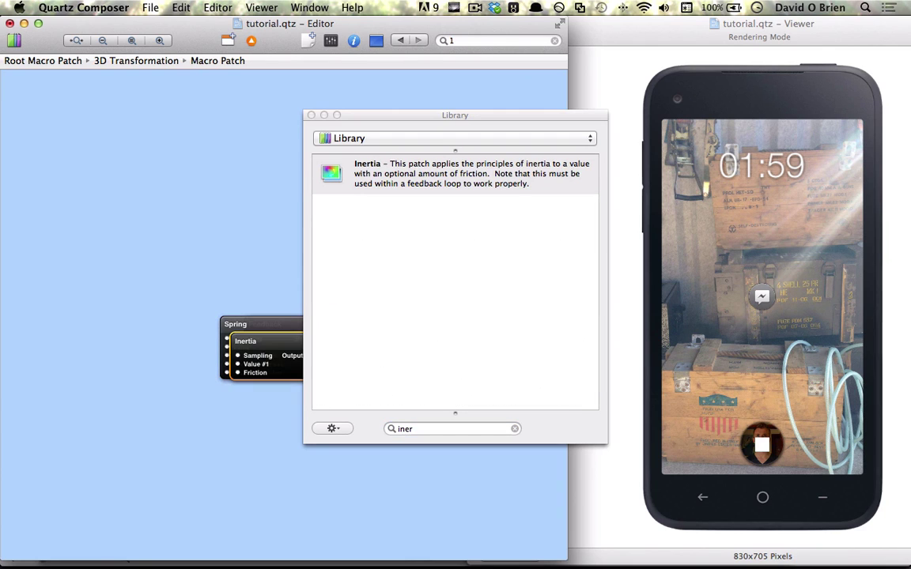
- Arrange the Inertia, Spring and Feedback patches so they no longer overlap
left_click(310, 116)
left_click_drag(291, 346, 449, 326)
key("super+Return")
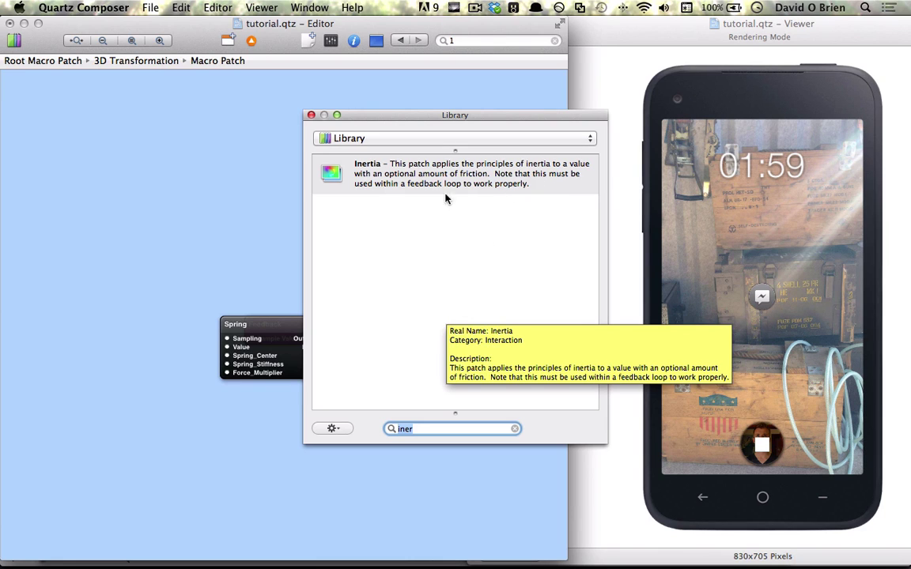
left_click(312, 117)
left_click_drag(237, 324, 128, 333)
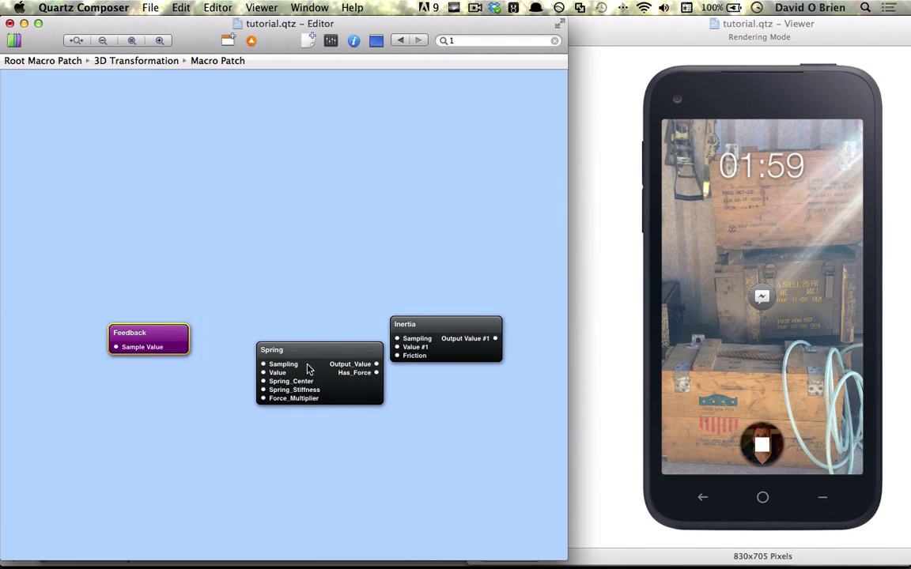
left_click_drag(308, 370, 272, 344)
left_click_drag(175, 342, 171, 334)
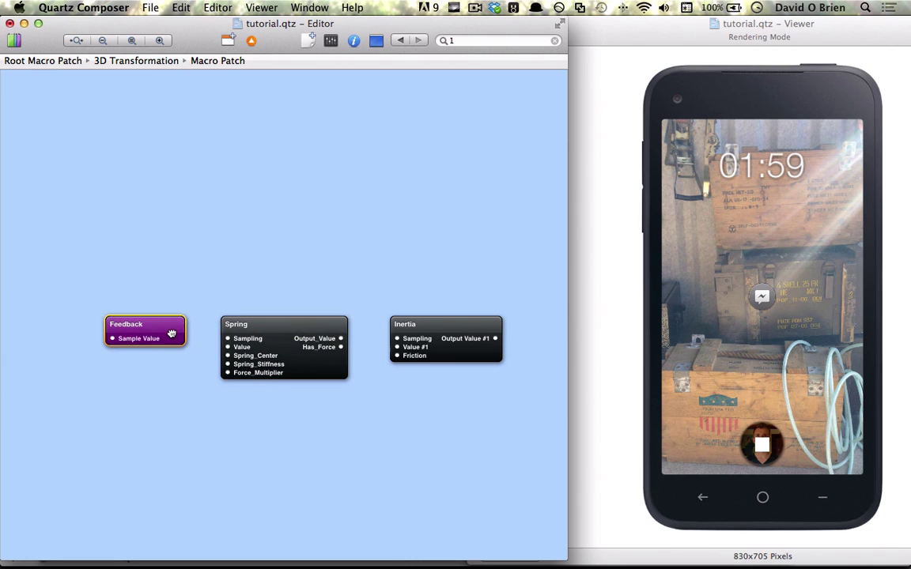
- Publish Inertia's output as 'Output Value' and return up to 3D Transformation
right_click(463, 331)
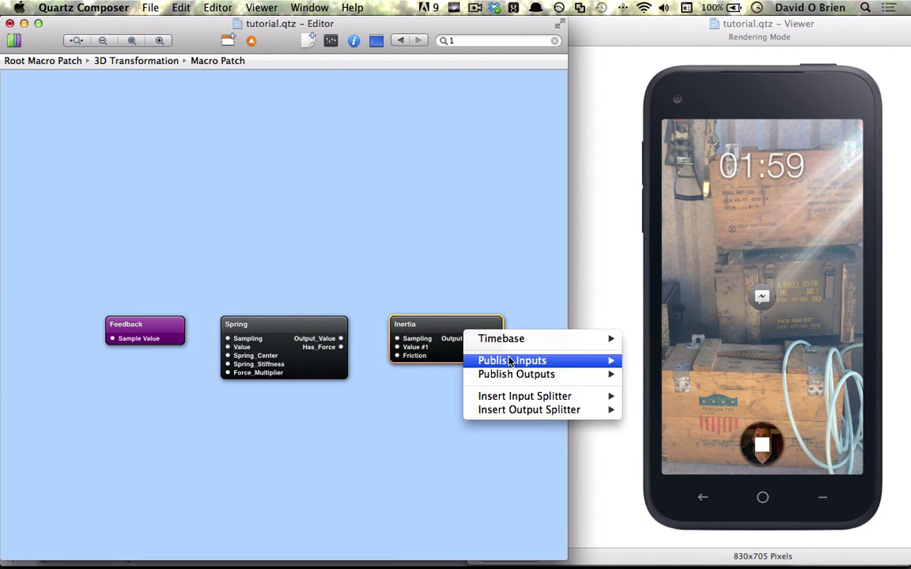
mouse_move(534, 374)
left_click(630, 376)
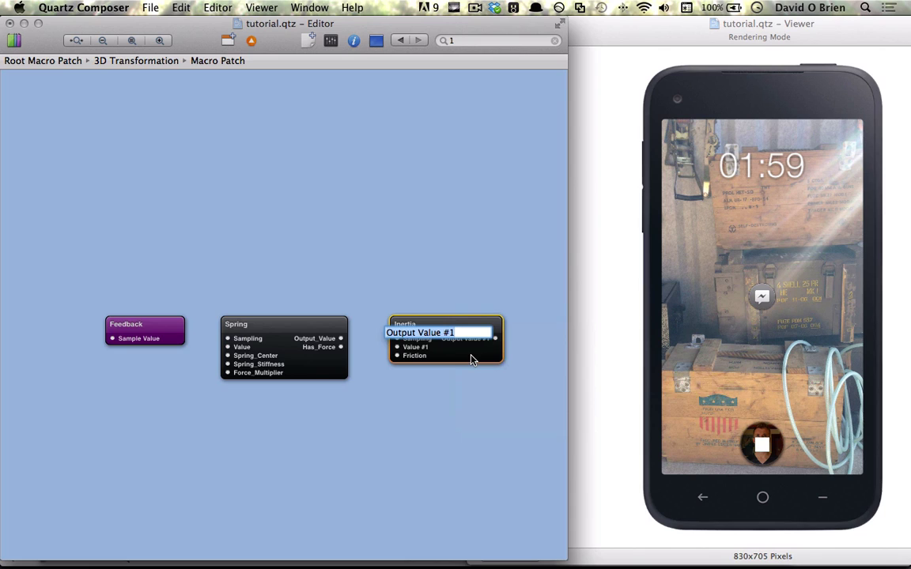
key("Right")
key("BackSpace")
key("BackSpace")
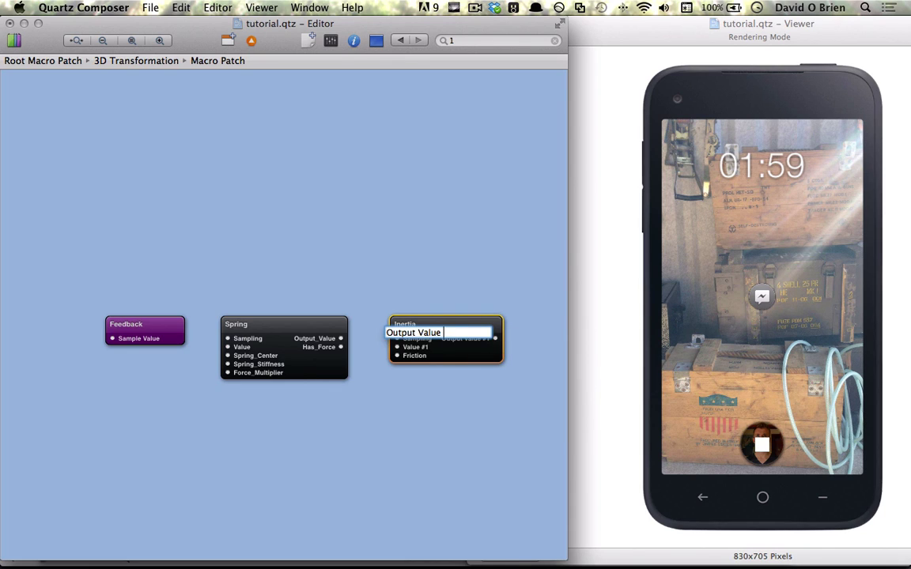
key("Return")
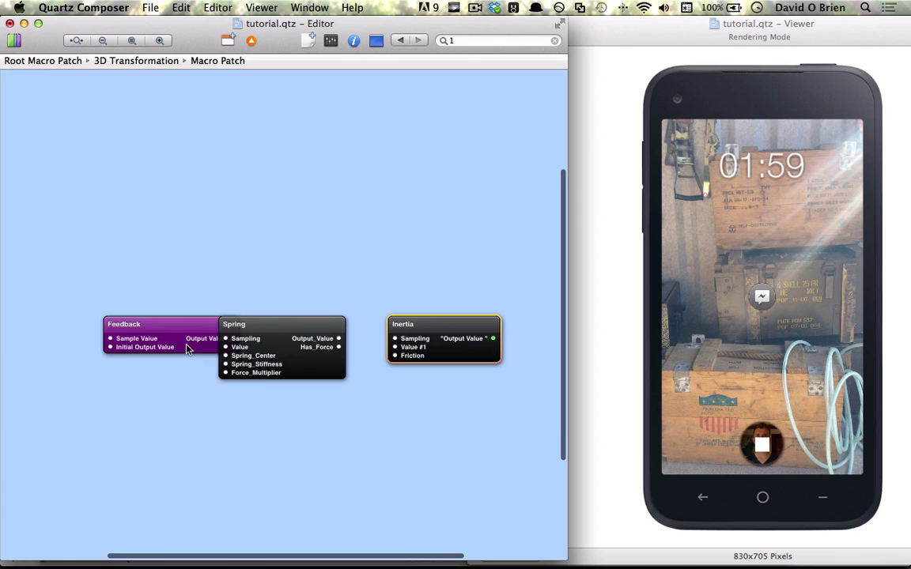
left_click_drag(187, 349, 125, 343)
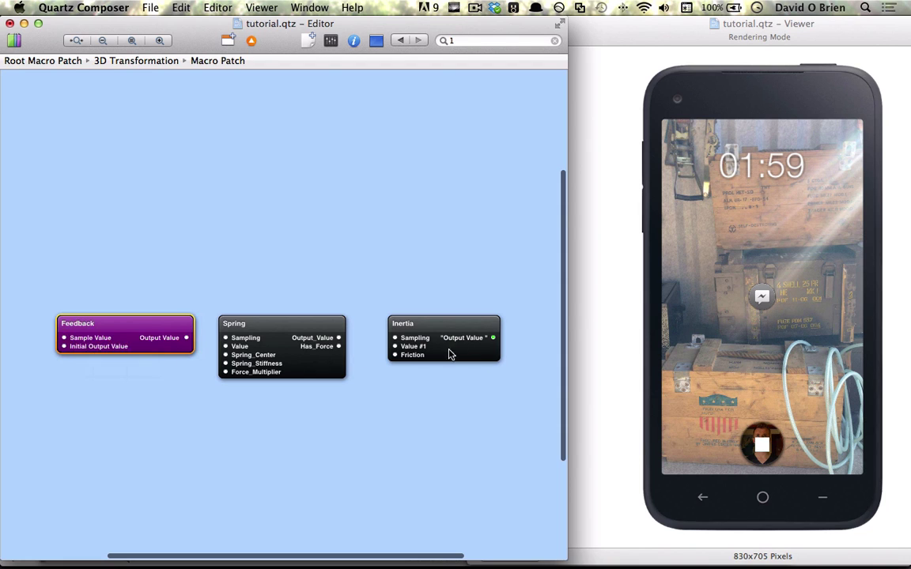
left_click(229, 39)
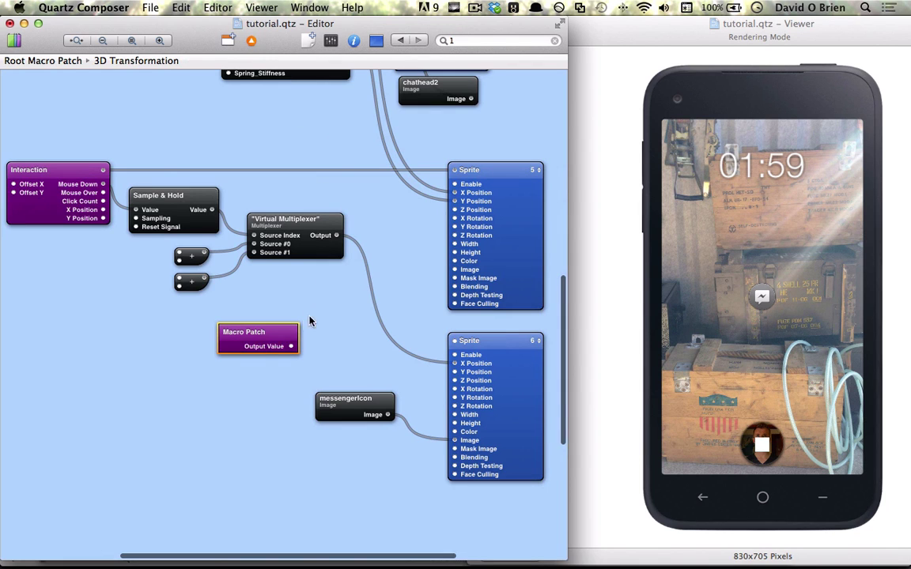
- Inside the Macro Patch, publish the Feedback patch's Sample Value input
double_click(280, 341)
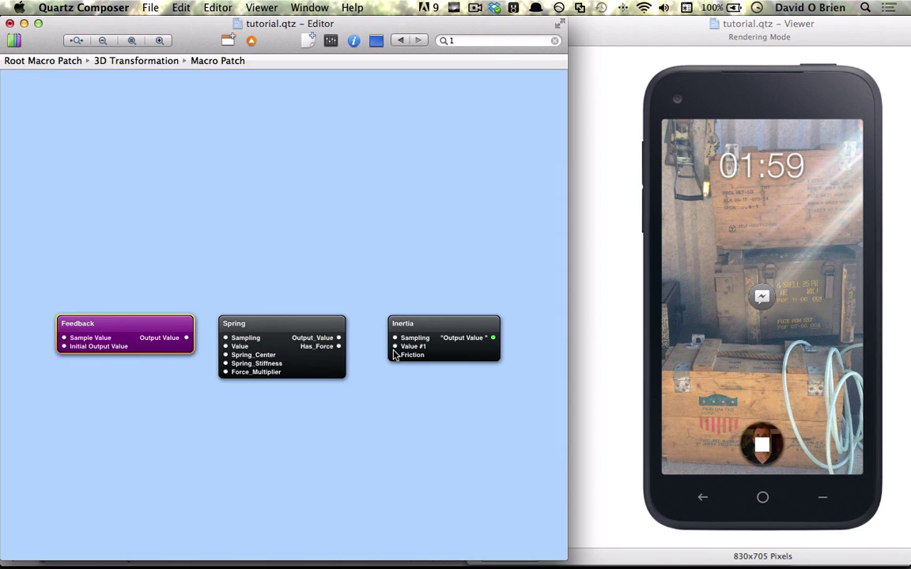
left_click_drag(234, 365, 242, 364)
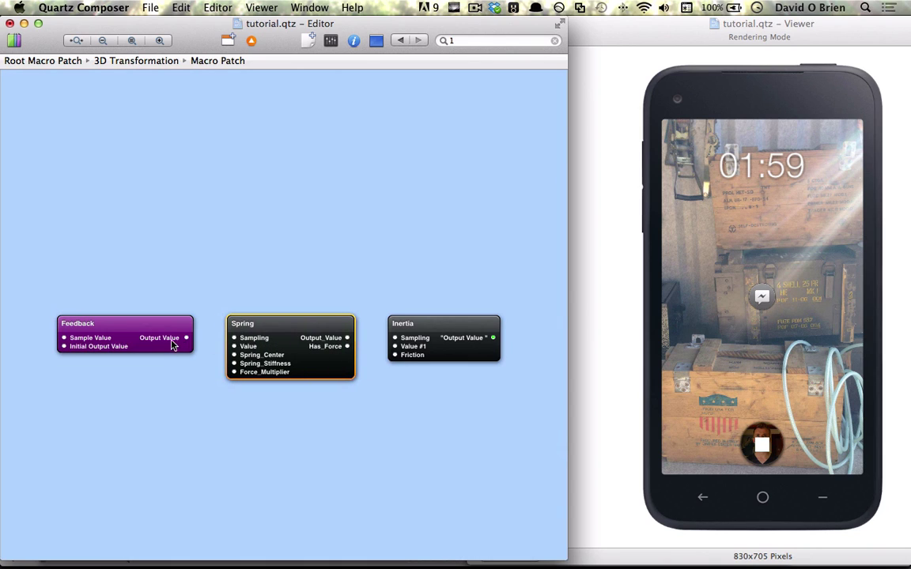
right_click(106, 338)
mouse_move(154, 368)
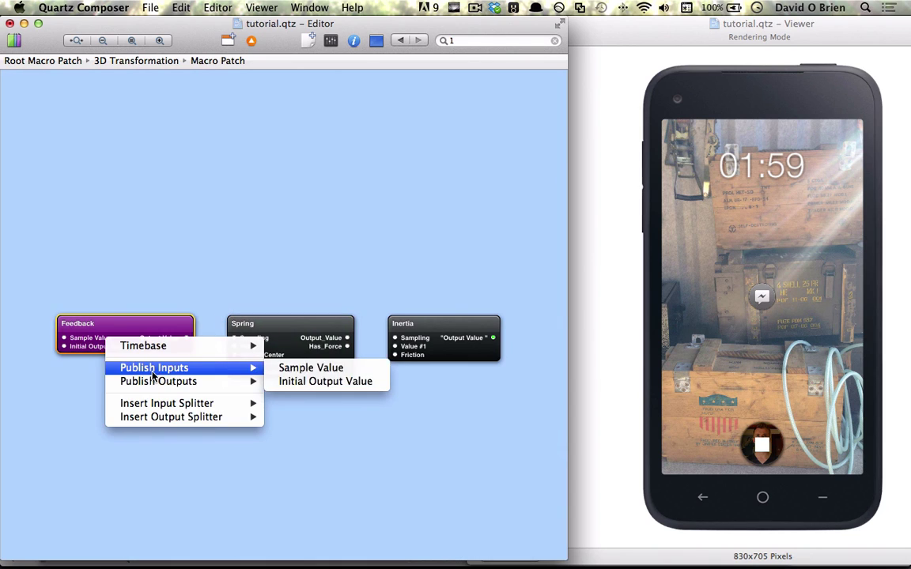
left_click(306, 369)
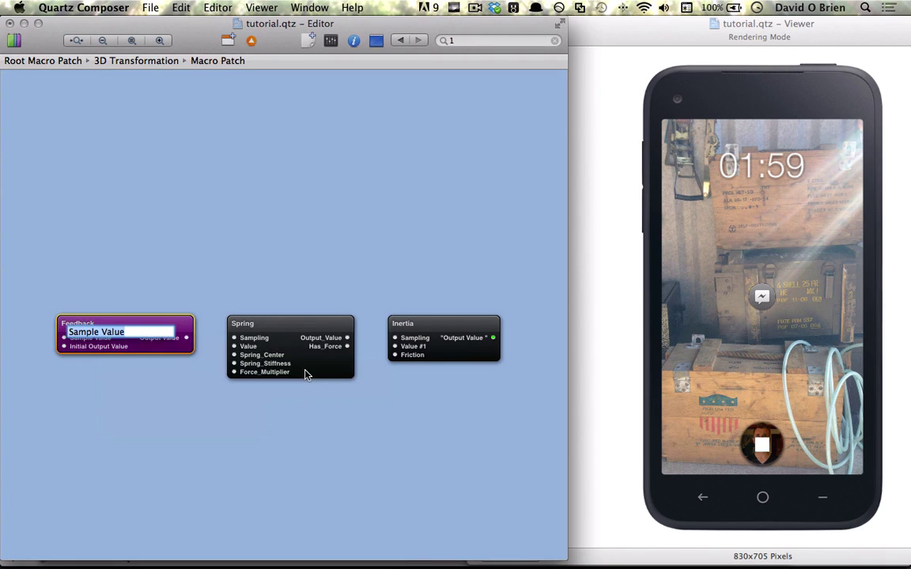
left_click(307, 374)
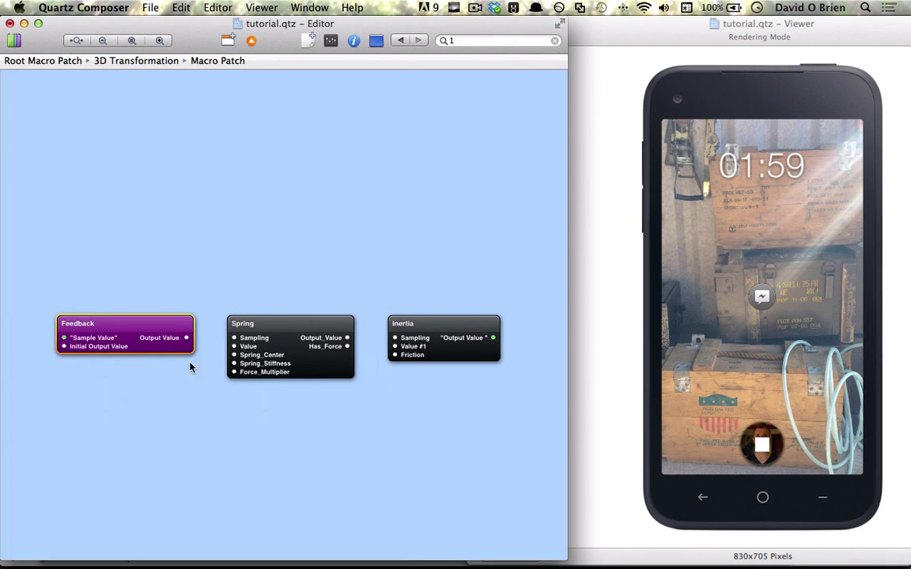
key("super+z")
right_click(112, 346)
mouse_move(199, 373)
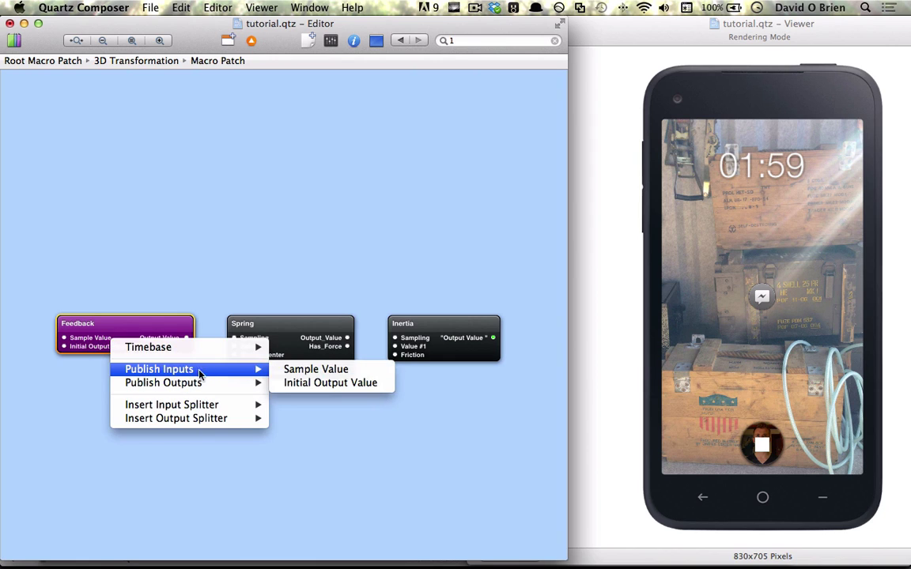
left_click(293, 368)
left_click(292, 371)
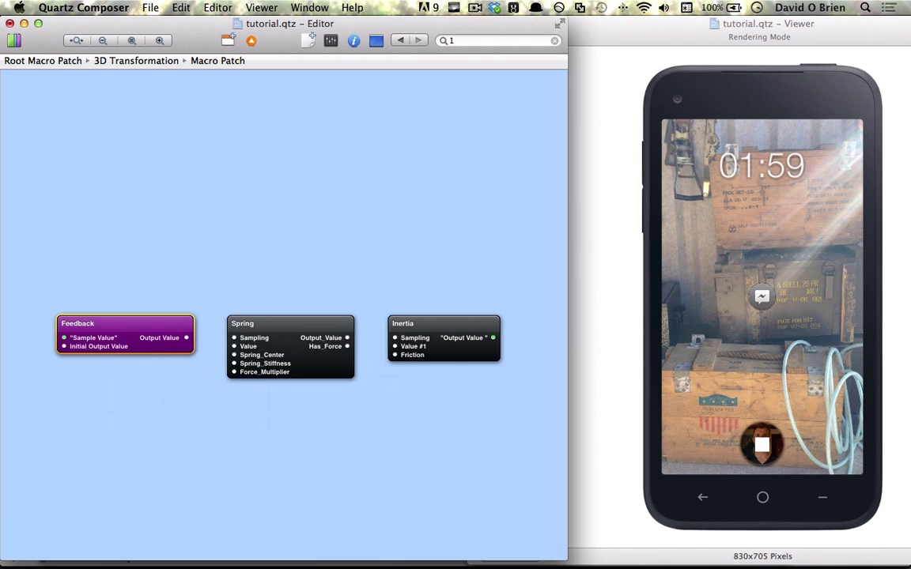
- Publish the Feedback patch's Initial Output Value input as well
right_click(123, 345)
mouse_move(174, 373)
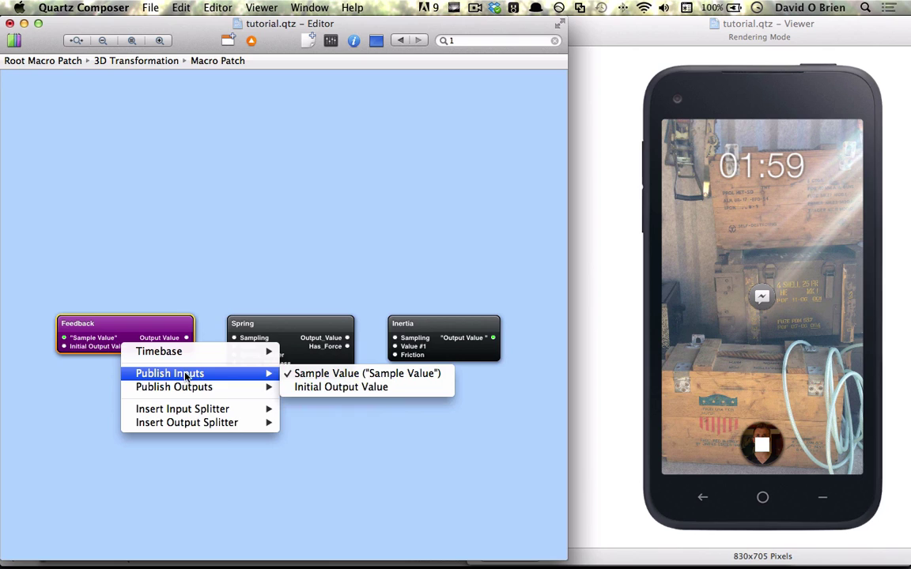
left_click(299, 386)
key("Return")
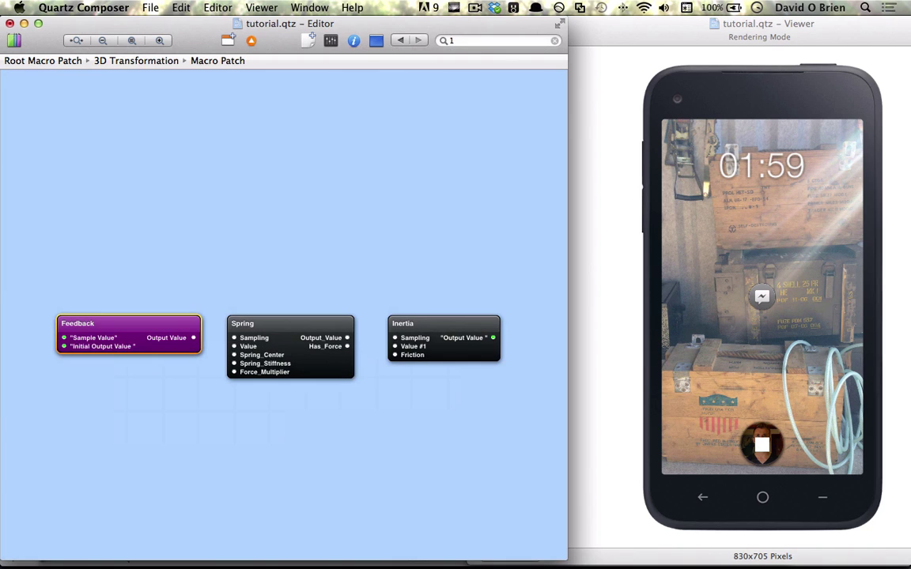
- Reposition the Feedback patch and connect Spring's Output_Value to Inertia's Value #1
left_click_drag(181, 348, 234, 350)
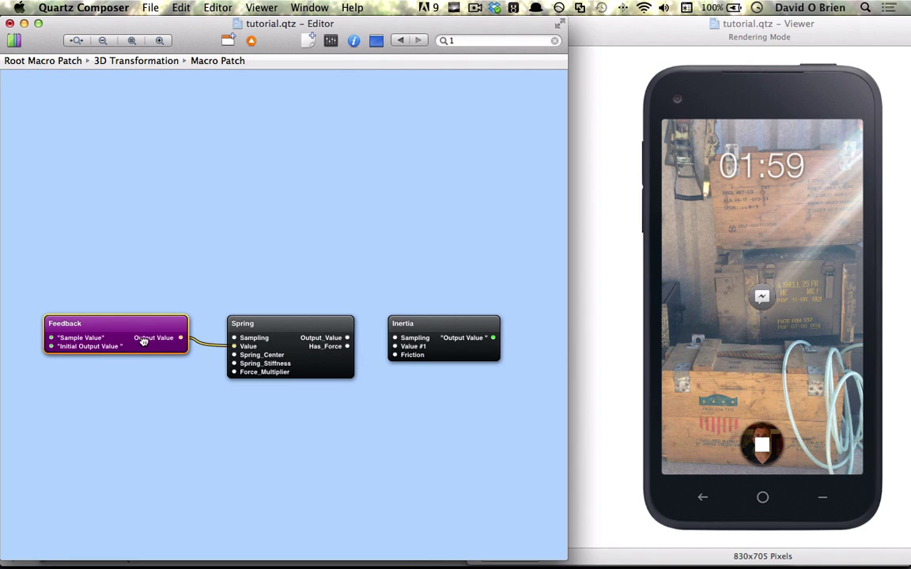
left_click_drag(143, 341, 141, 350)
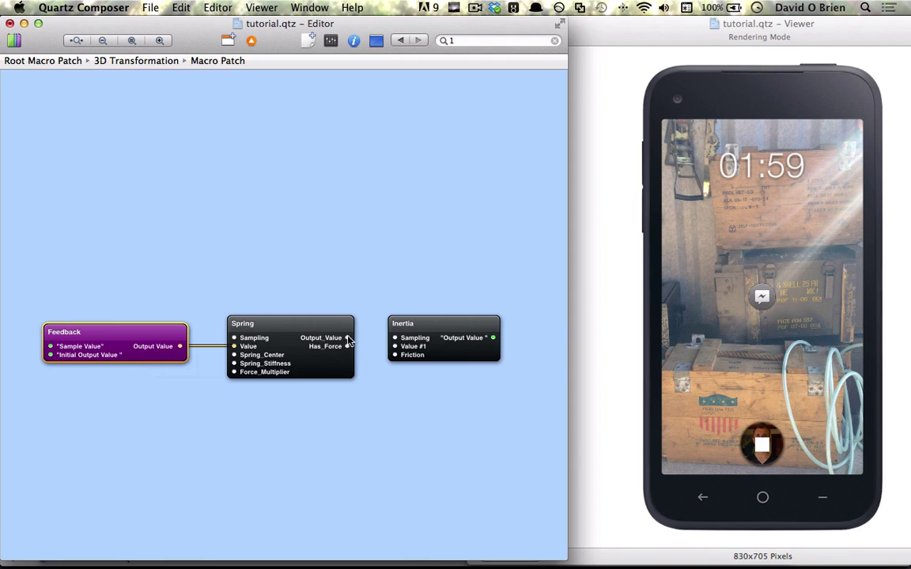
left_click_drag(390, 346, 393, 347)
- Publish the Inertia patch's Friction input on the Macro Patch
left_click(253, 42)
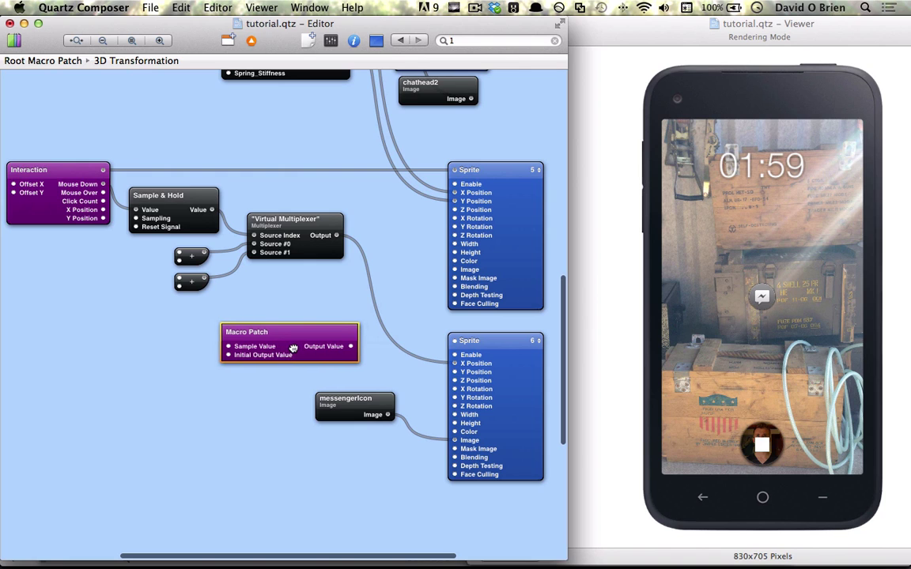
double_click(316, 356)
right_click(452, 357)
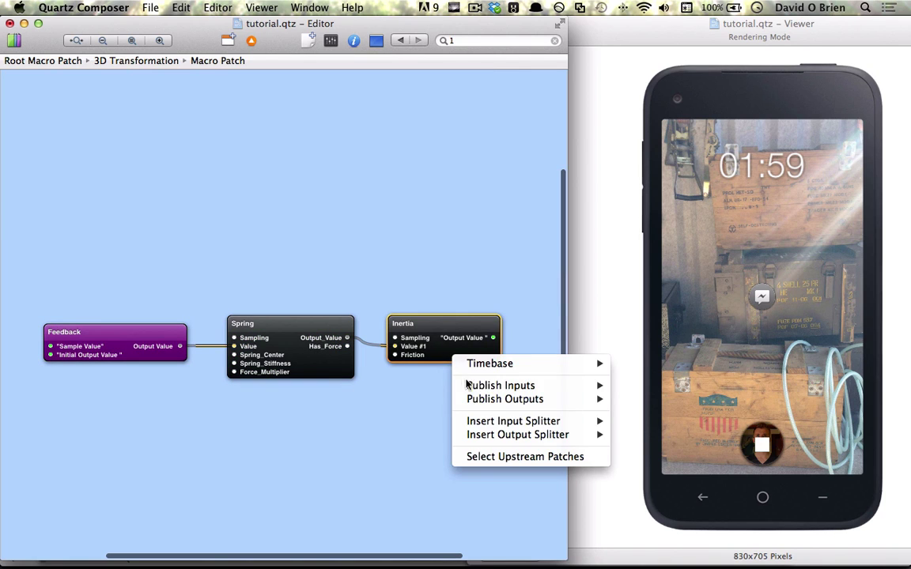
mouse_move(553, 385)
left_click(646, 414)
key("Return")
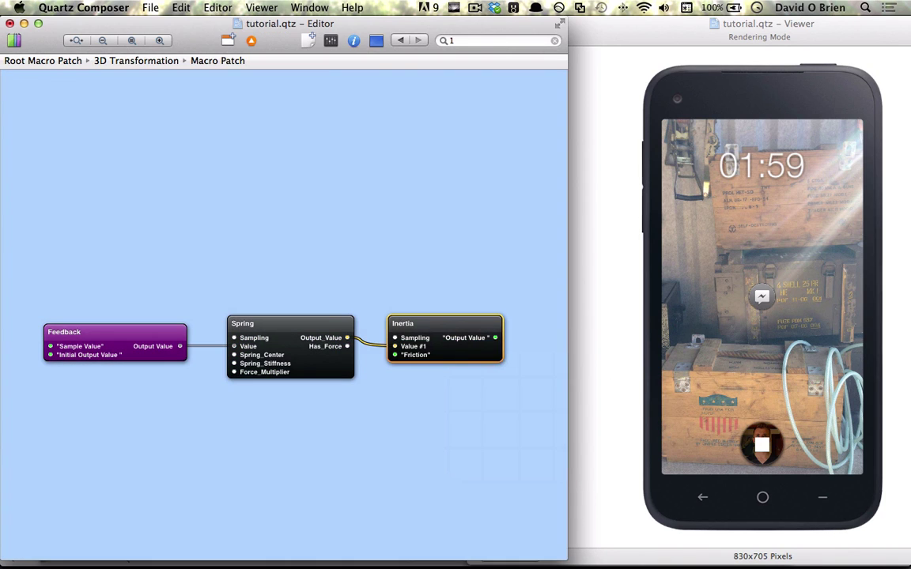
- Publish the Spring patch's Spring_Center input on the Macro Patch
left_click(252, 41)
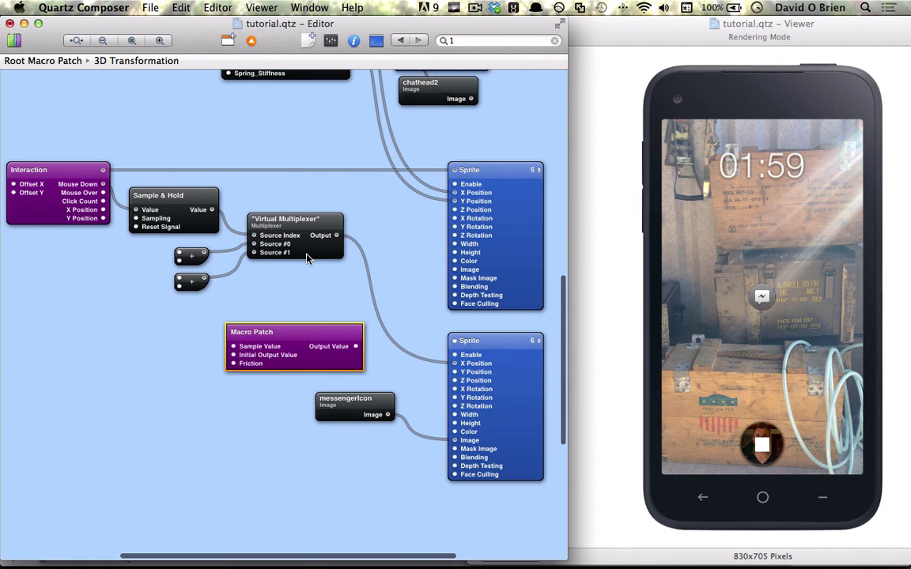
left_click_drag(309, 258, 234, 347)
double_click(274, 322)
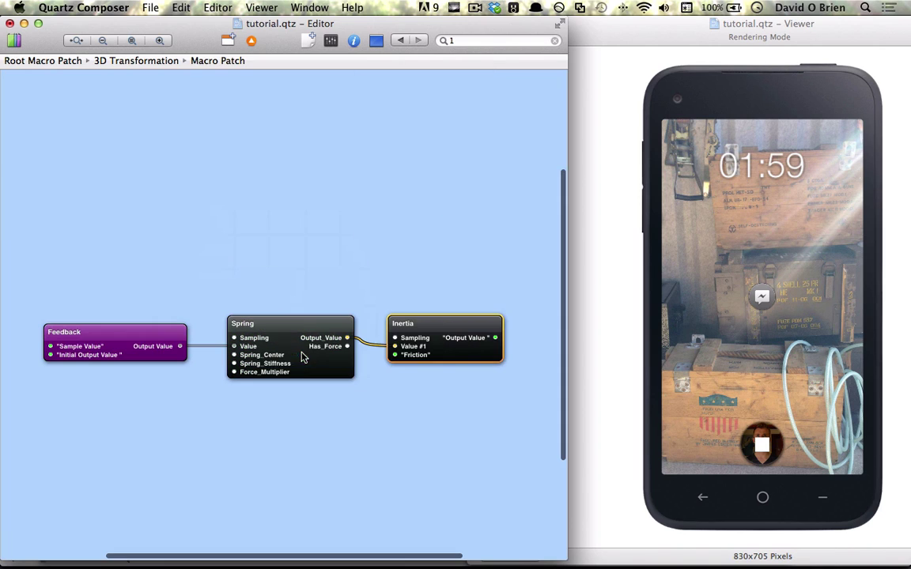
right_click(276, 357)
mouse_move(327, 386)
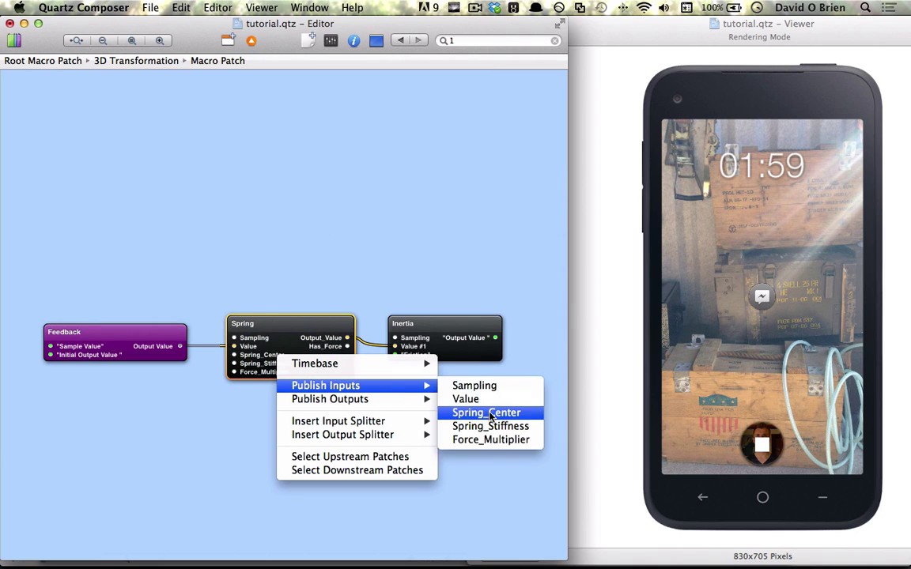
left_click(484, 413)
key("Return")
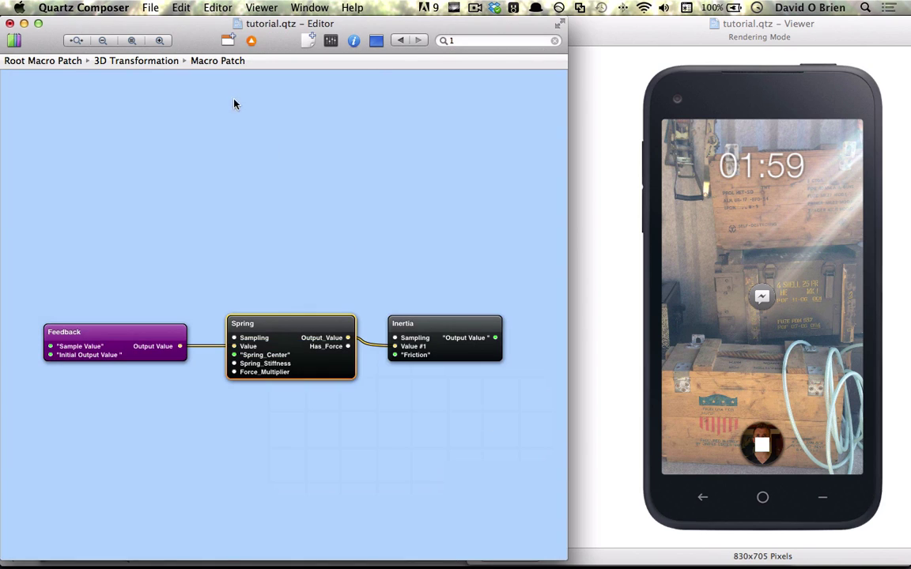
- Wire the Virtual Multiplexer output into the Macro Patch and its Output Value to Sprite 6's X Position
left_click(249, 42)
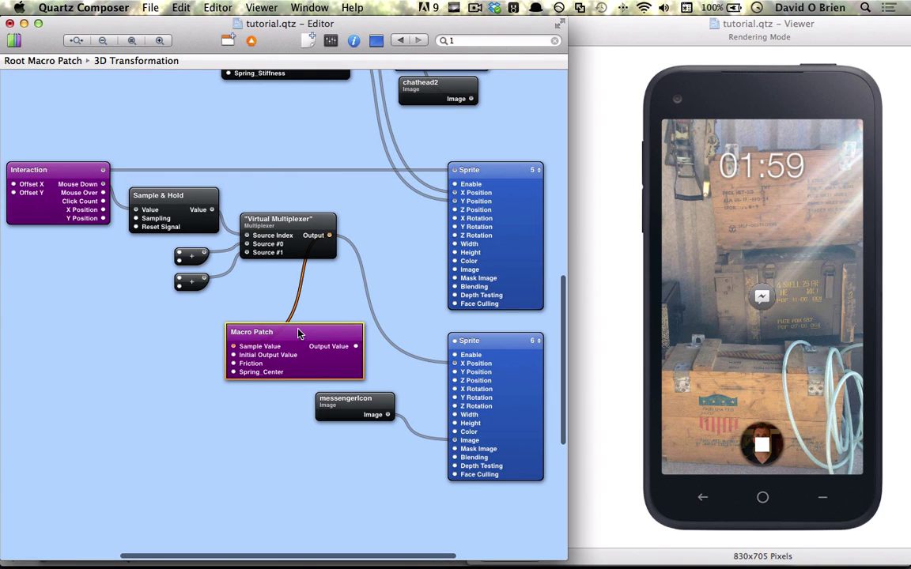
left_click_drag(330, 235, 237, 356)
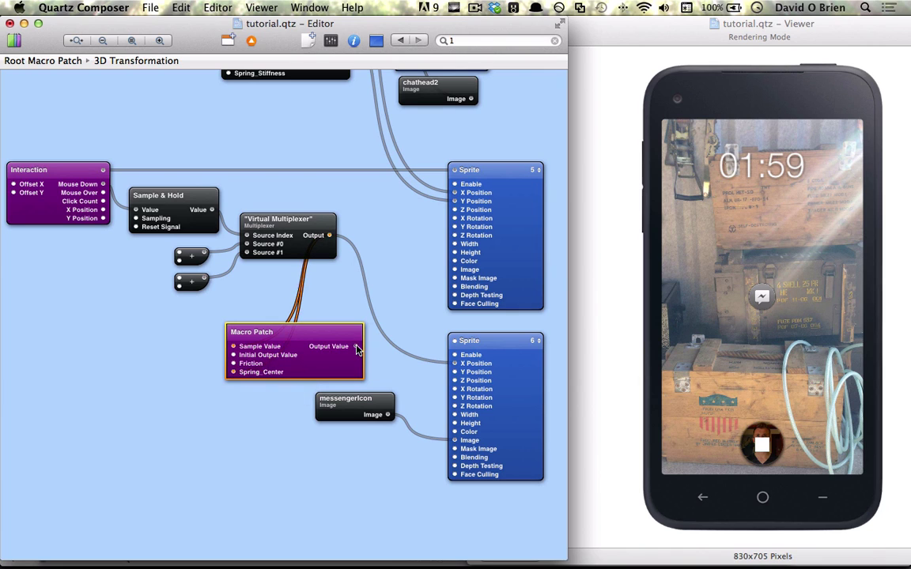
left_click_drag(357, 350, 456, 362)
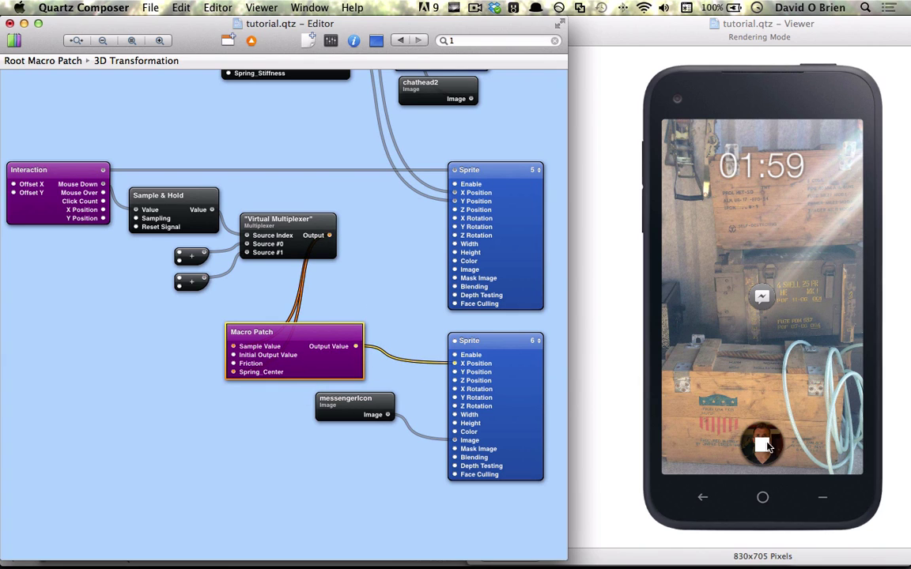
left_click(690, 440)
left_click(195, 422)
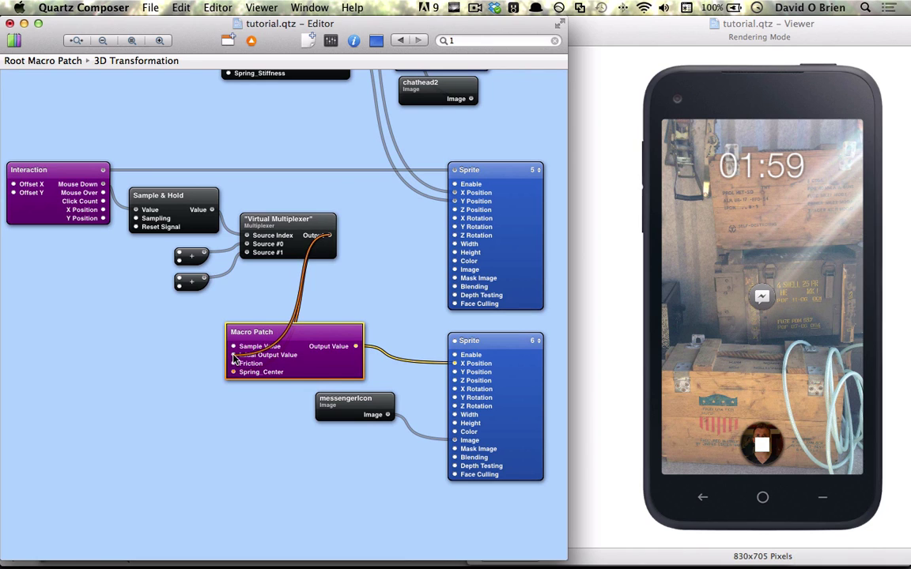
- Test the chat-head tap, then unpublish the Feedback patch's Sample Value input
left_click(761, 446)
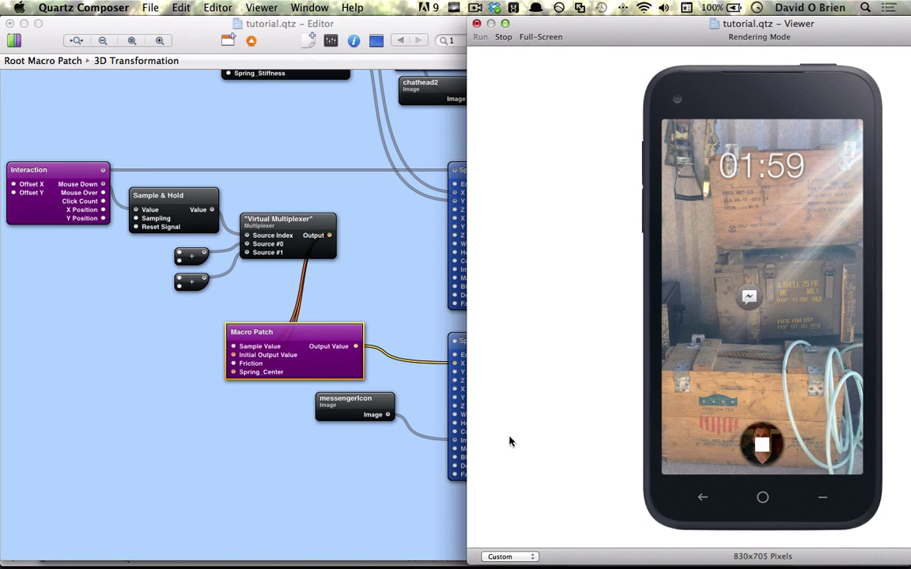
double_click(326, 372)
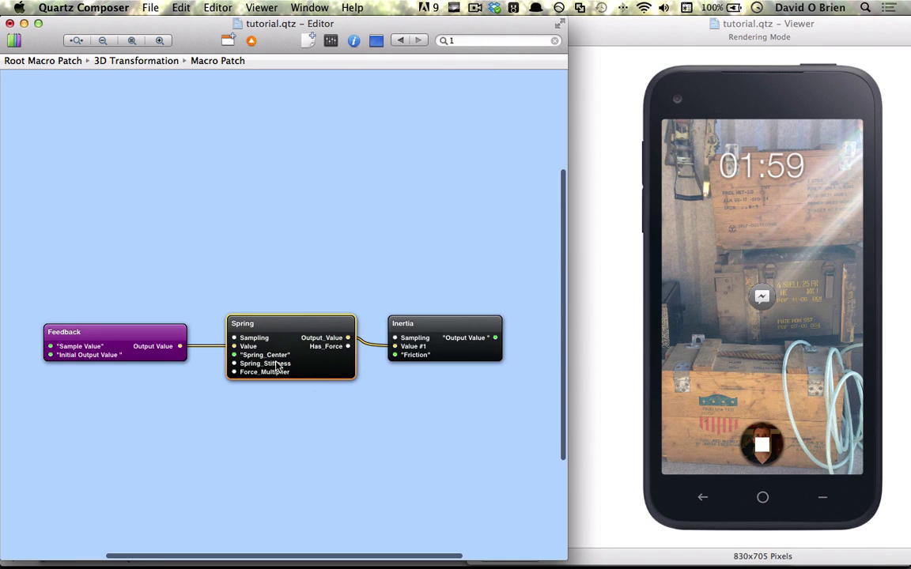
right_click(119, 348)
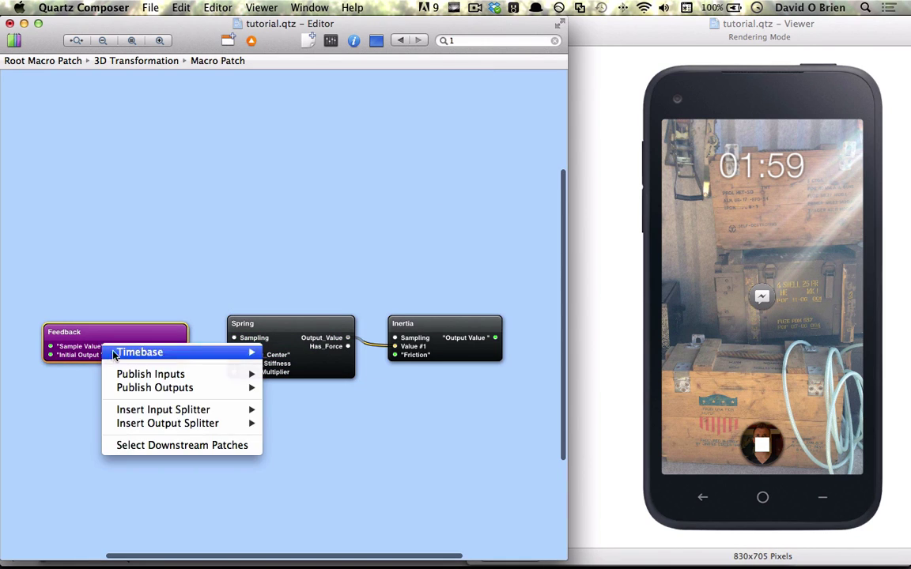
left_click(79, 351)
right_click(96, 343)
mouse_move(150, 376)
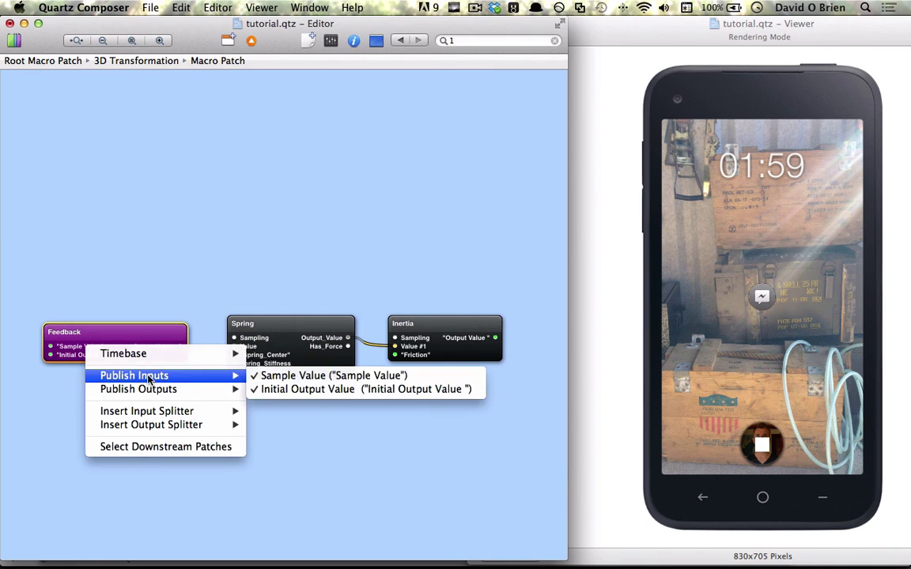
left_click(271, 377)
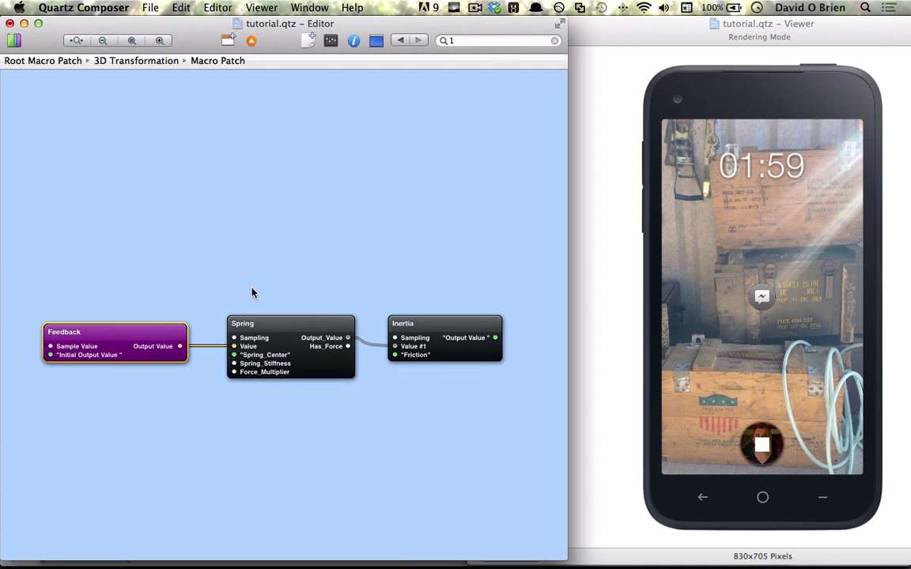
- Move the Macro Patch beside the lower Sprite, recheck its contents, and return to 3D Transformation
left_click(252, 40)
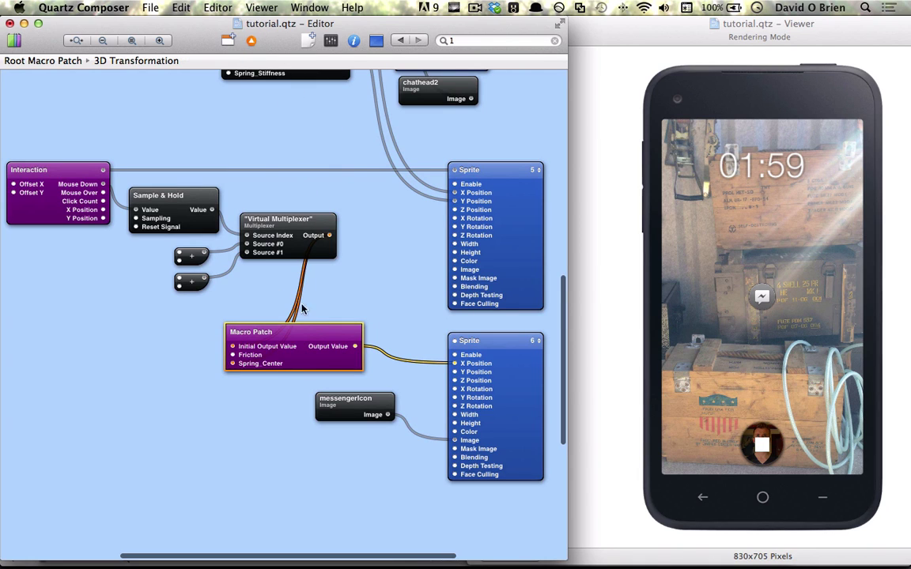
left_click_drag(285, 349, 355, 342)
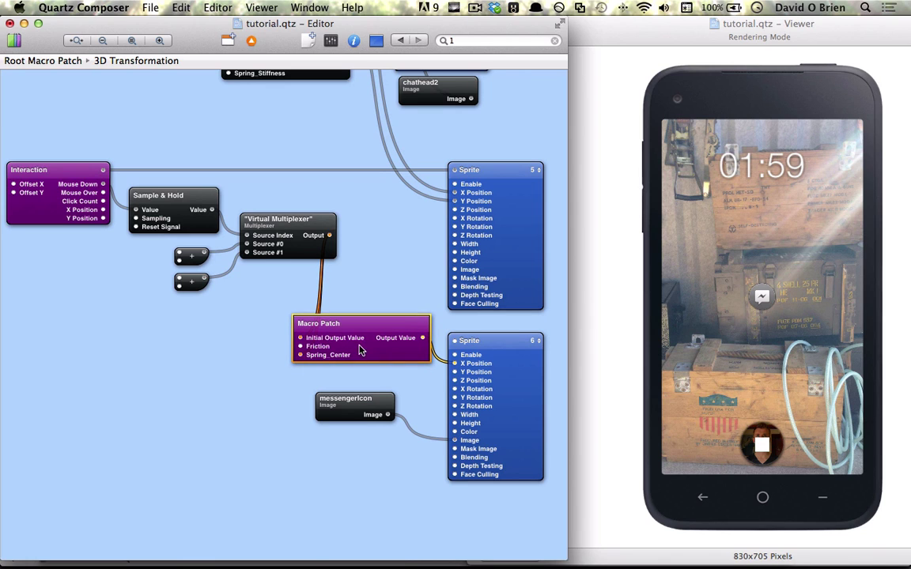
double_click(353, 355)
right_click(97, 350)
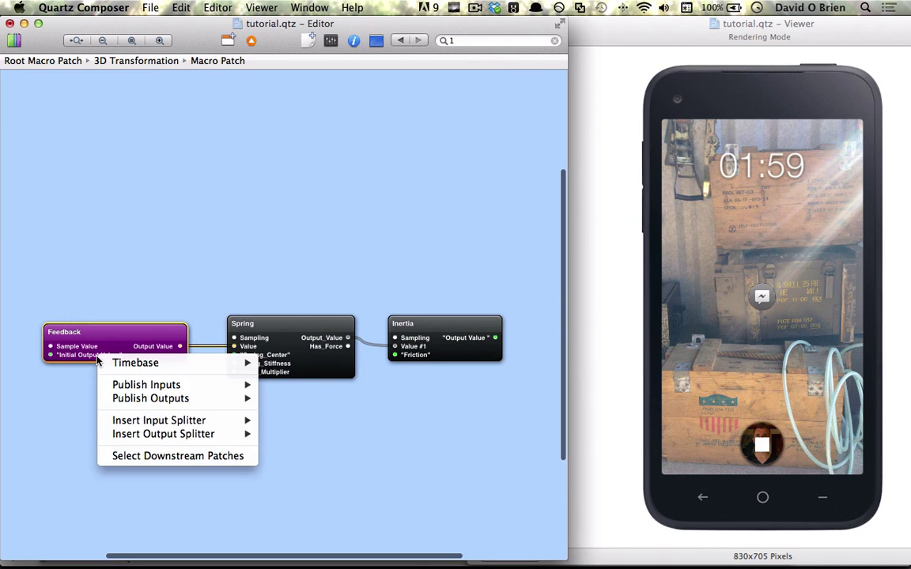
left_click(77, 362)
left_click(251, 40)
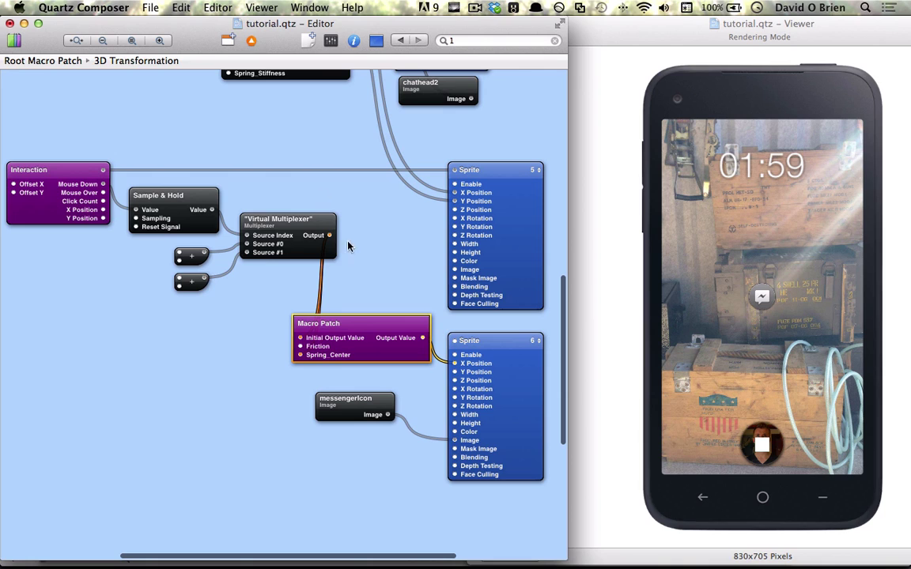
double_click(302, 323)
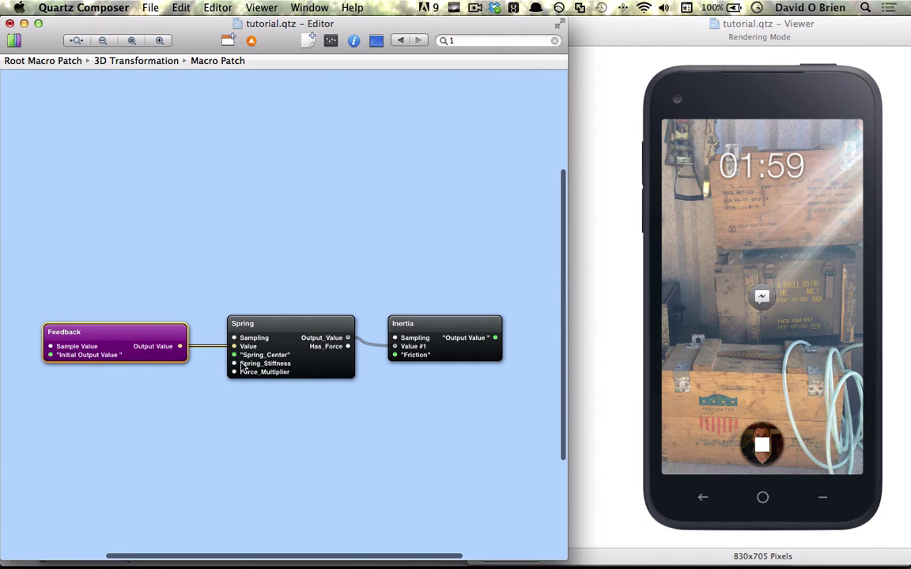
left_click(251, 40)
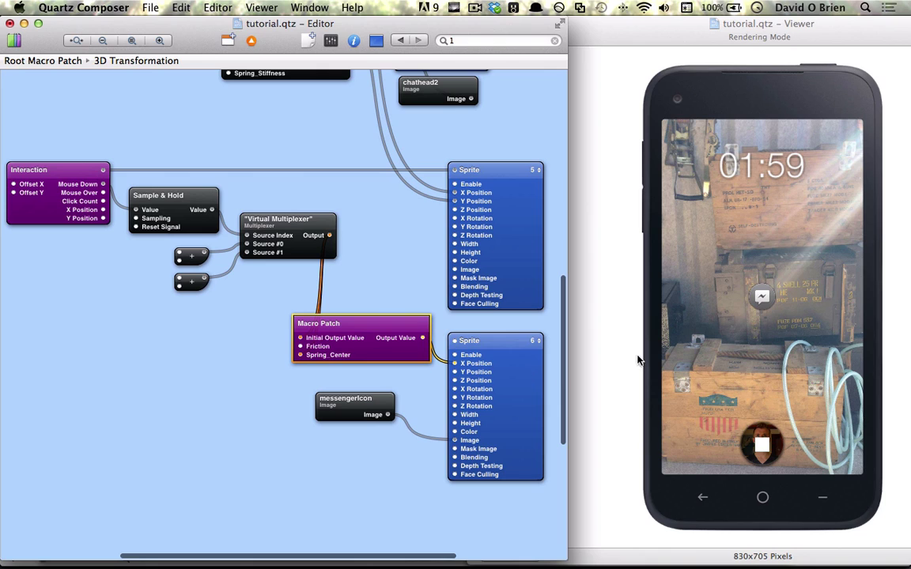
- Tap the chat-head twice in the Viewer to test the spring out and back
left_click(773, 382)
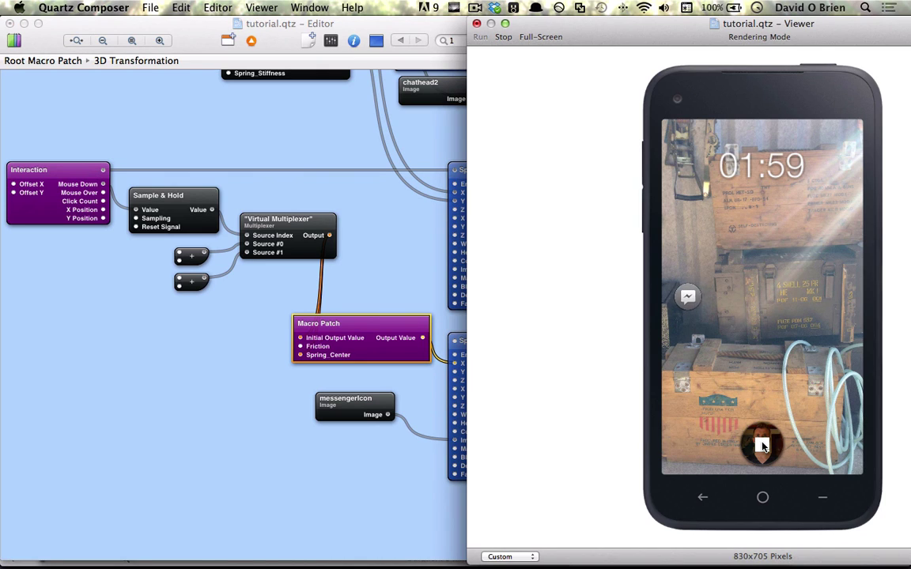
left_click(678, 296)
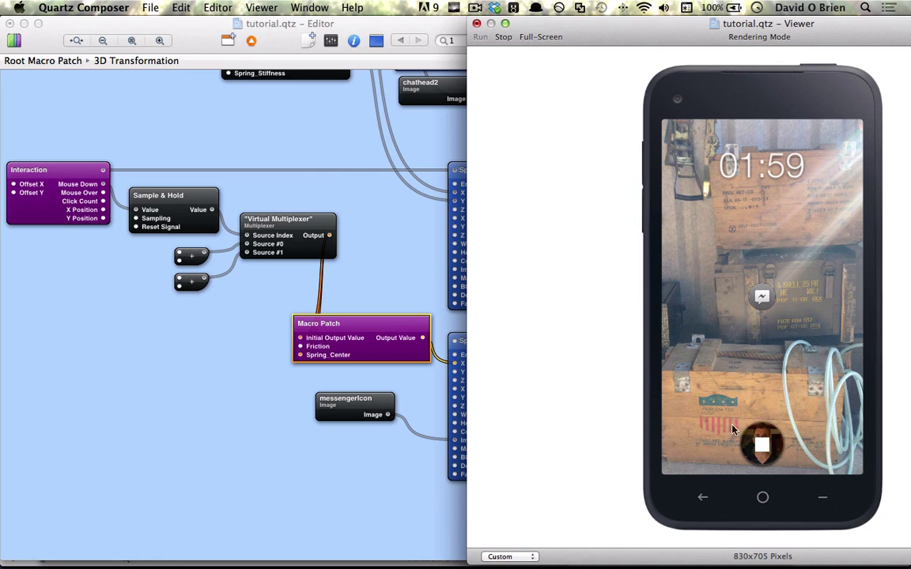
left_click(369, 362)
- Set the Macro Patch's Friction to 10, test it, then lower Friction to 8
key("super+i")
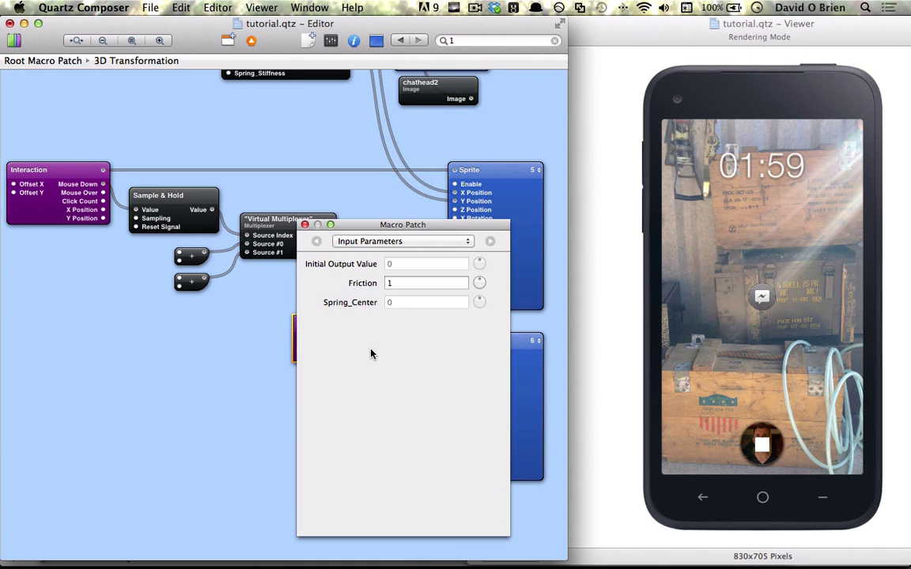
left_click(305, 226)
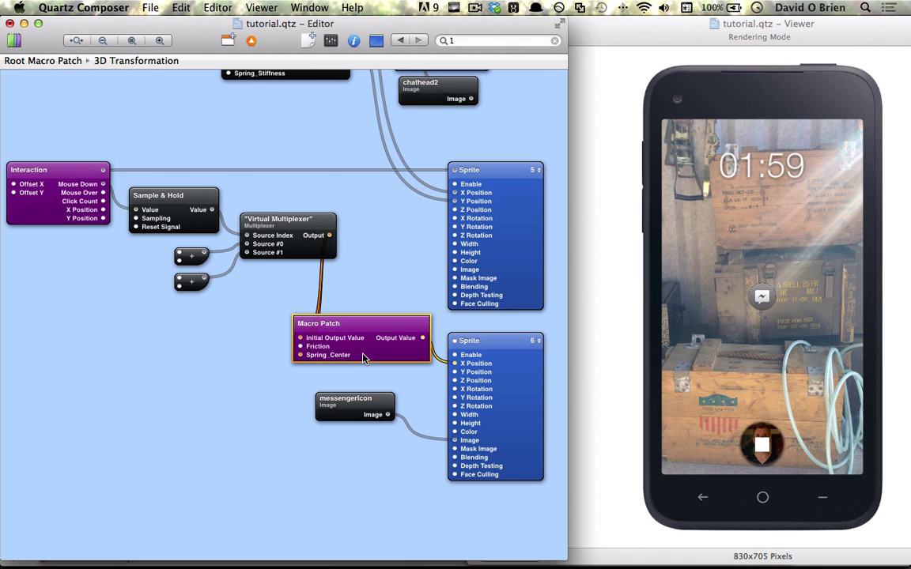
key("super+i")
left_click(395, 283)
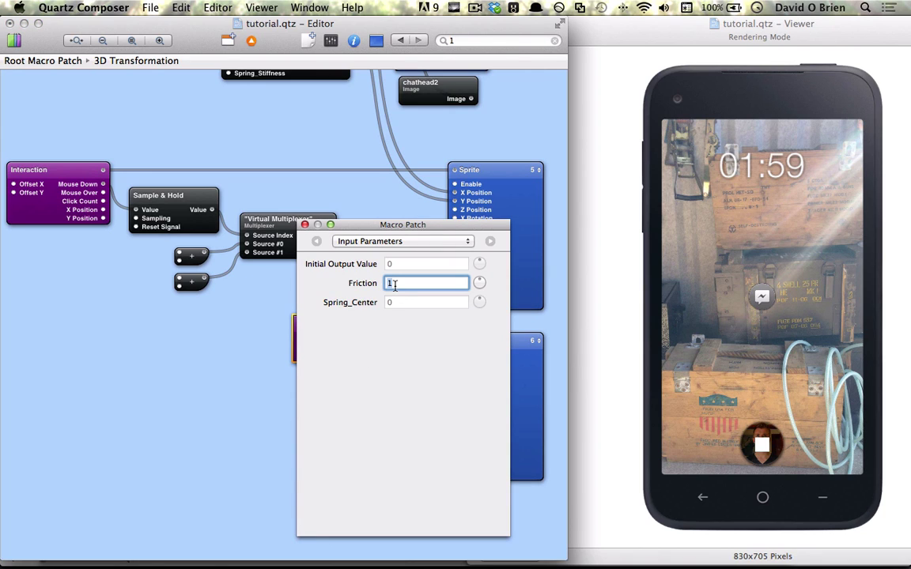
left_click(770, 448)
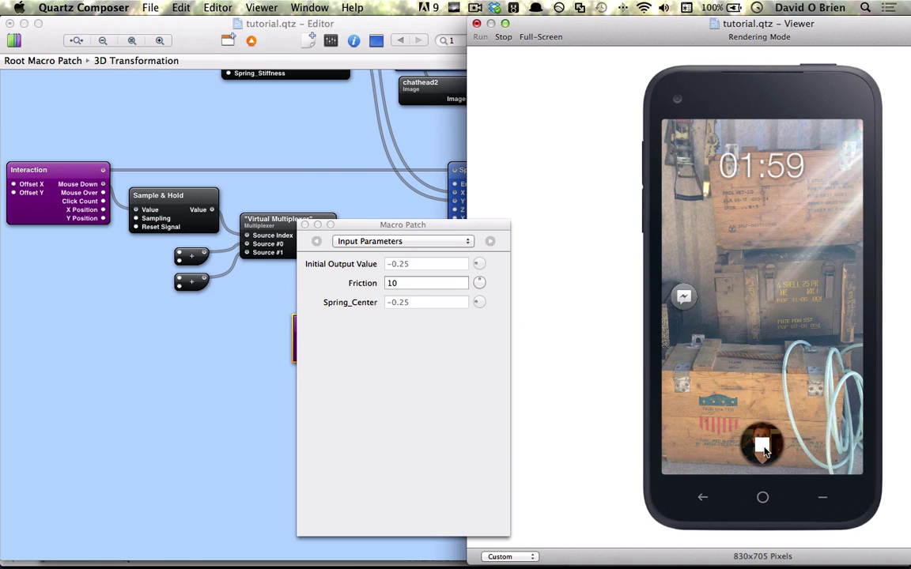
left_click(424, 283)
type("8")
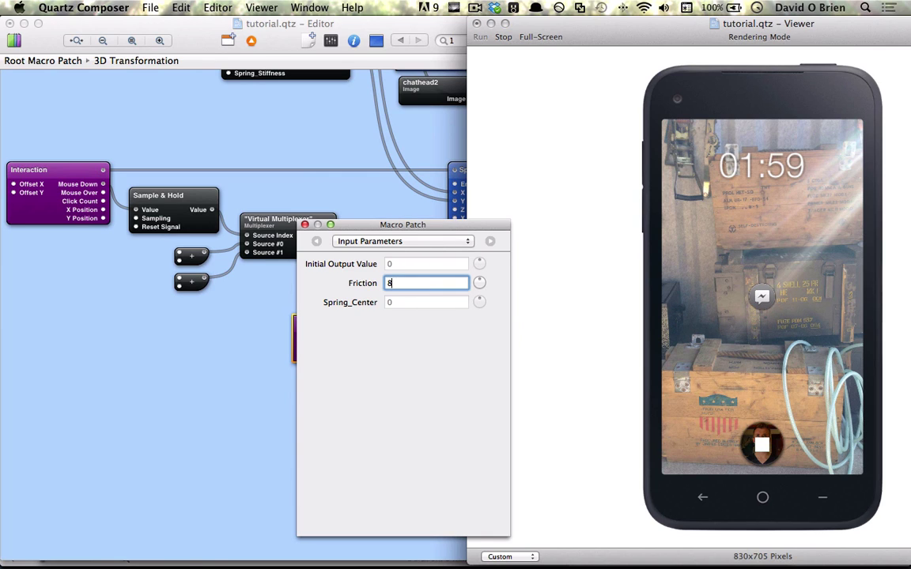
left_click(771, 447)
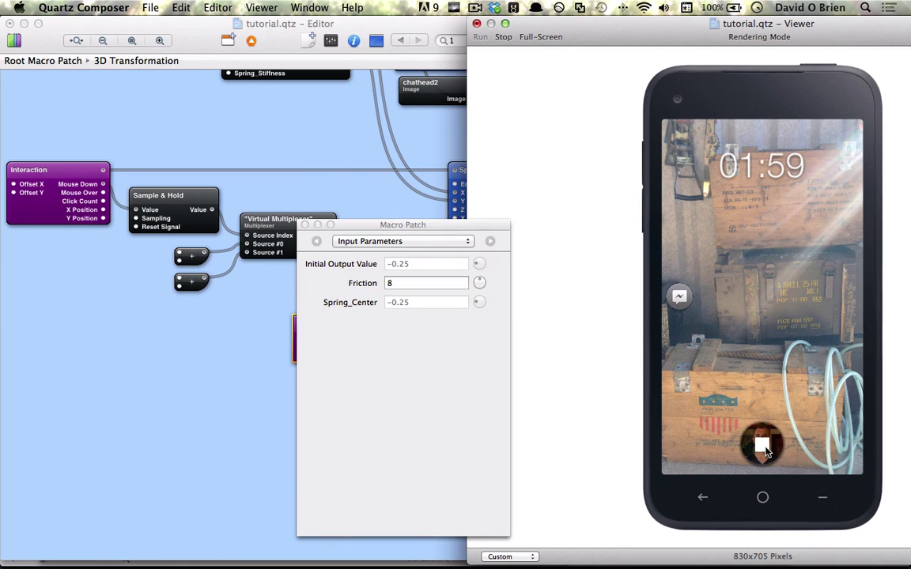
left_click(305, 224)
left_click_drag(356, 342, 333, 342)
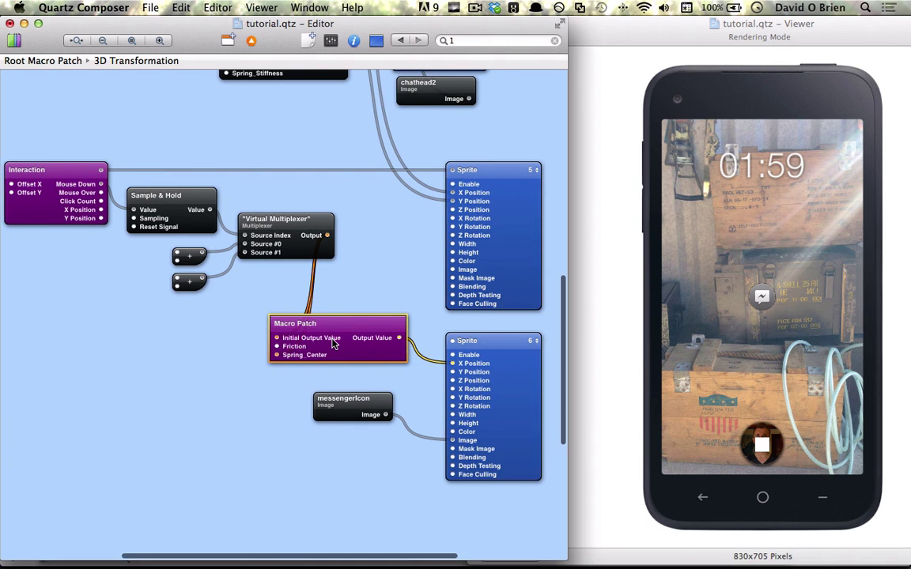
scroll(334, 342, "right", 2)
scroll(335, 341, "down", 1)
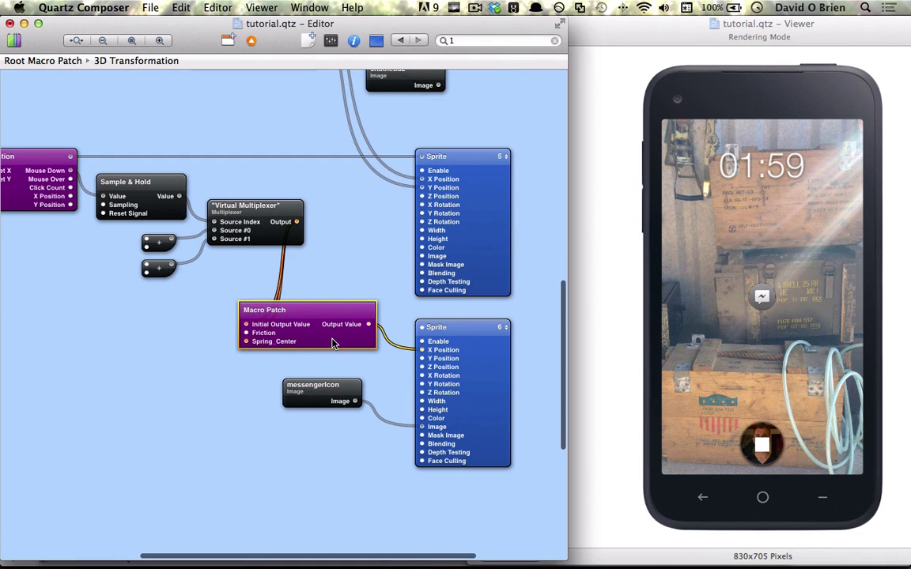
- Enter -0.5 as the Messenger sprite's Y Position, correcting an initial -0.05
double_click(467, 383)
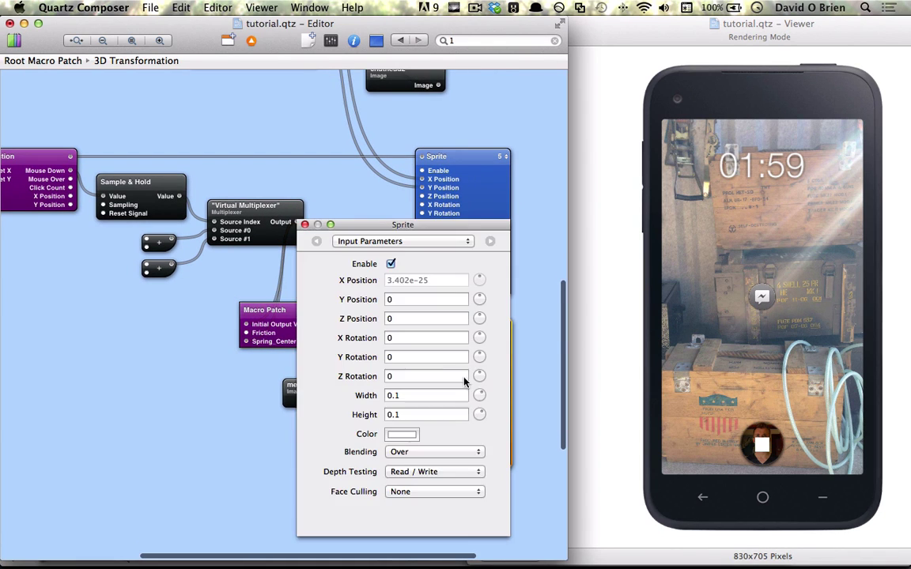
left_click(406, 300)
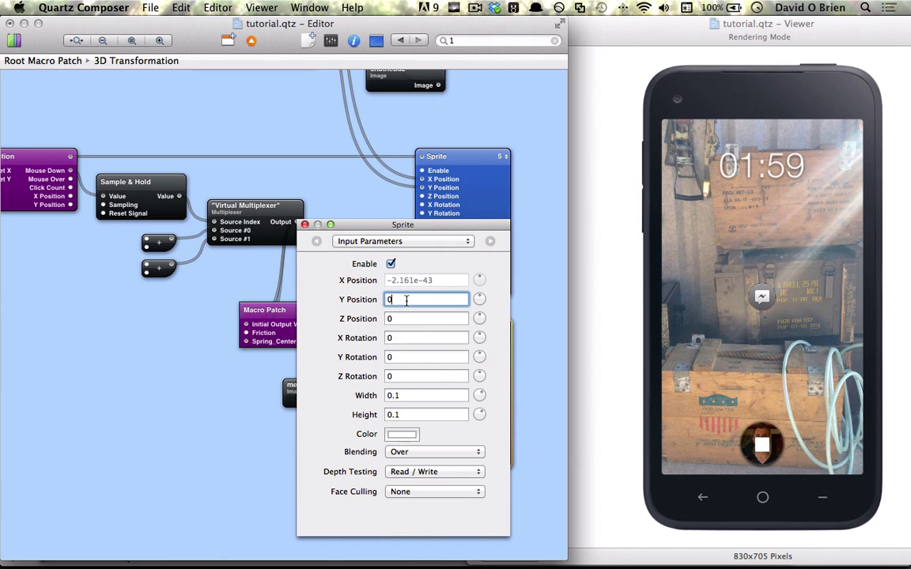
type("-.")
key("BackSpace")
type(".01")
key("BackSpace")
key("BackSpace")
key("BackSpace")
type(".05")
key("Return")
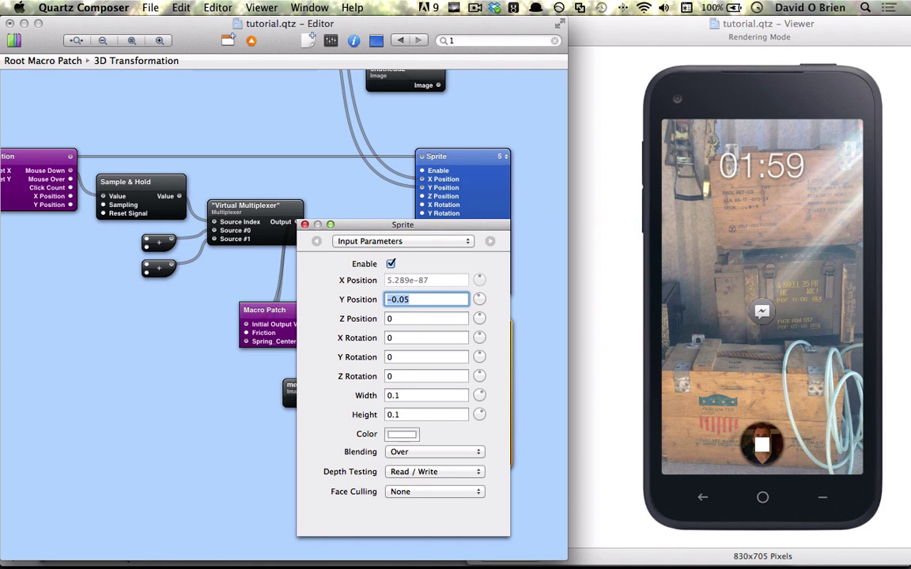
left_click(402, 299)
key("BackSpace")
key("Return")
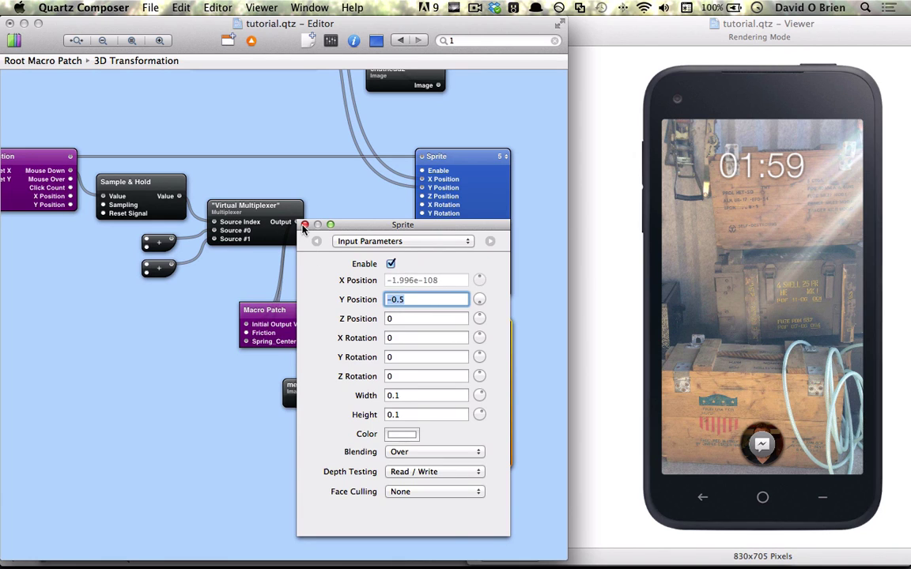
left_click(304, 225)
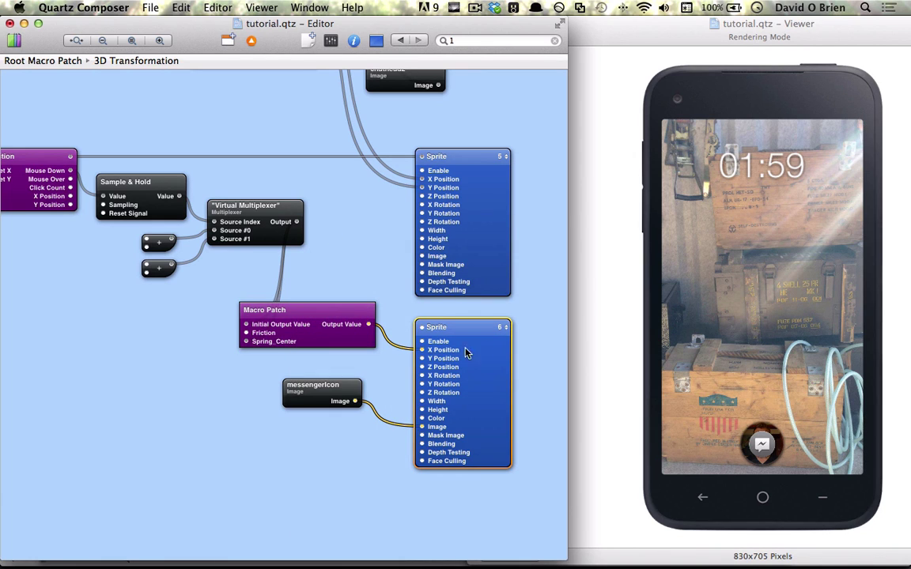
- Put the Messenger sprite on Layer 3 and preview the tap
left_click(503, 326)
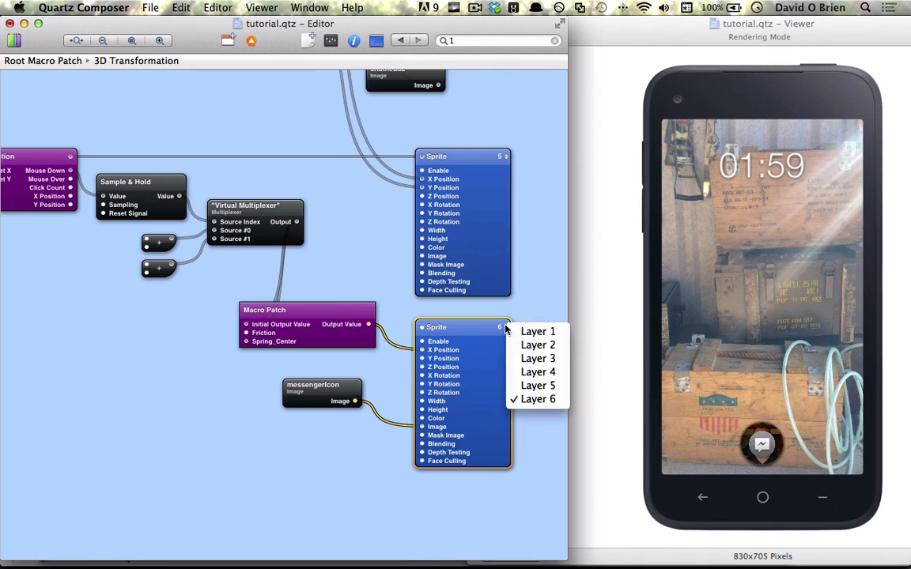
left_click(535, 361)
left_click(760, 448)
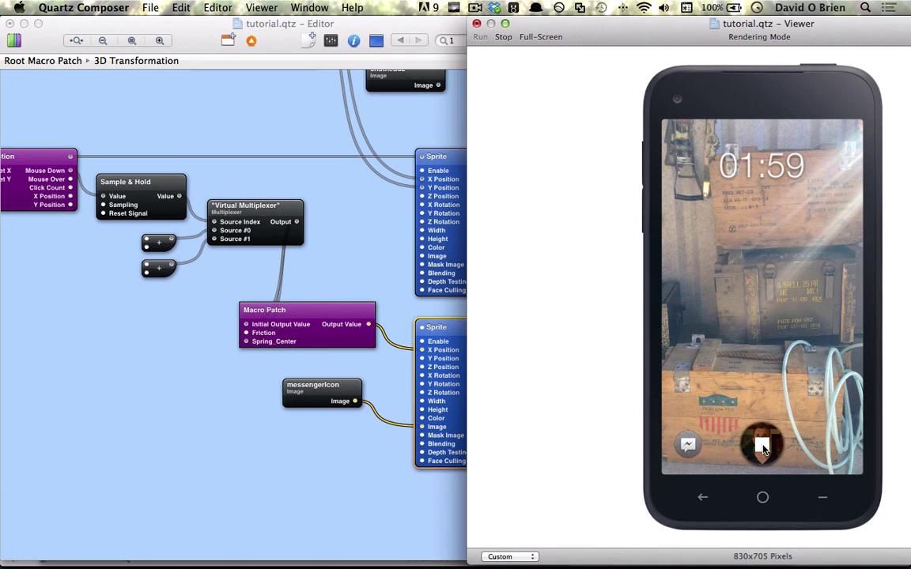
left_click(332, 392)
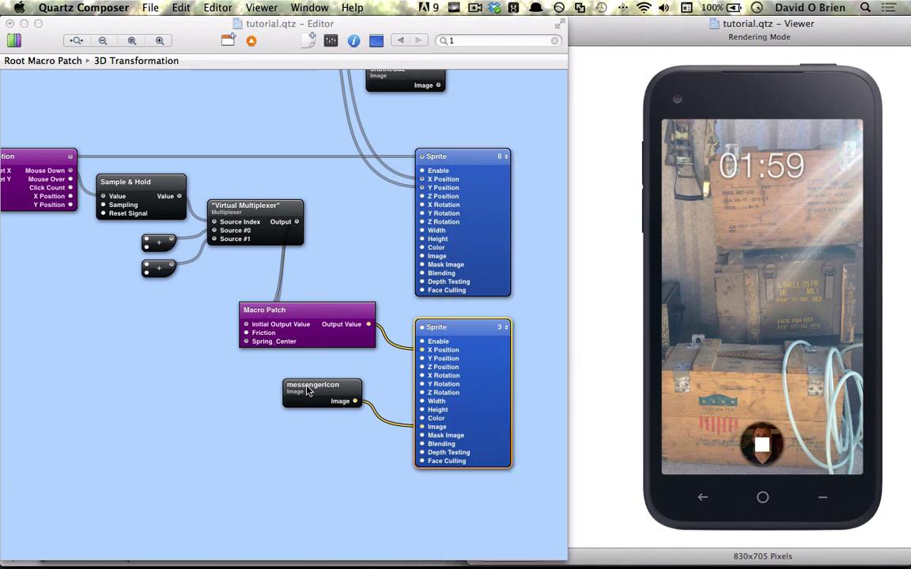
- Set the second Math patch's Initial Value to -0.2 and preview the tap
left_click(166, 267)
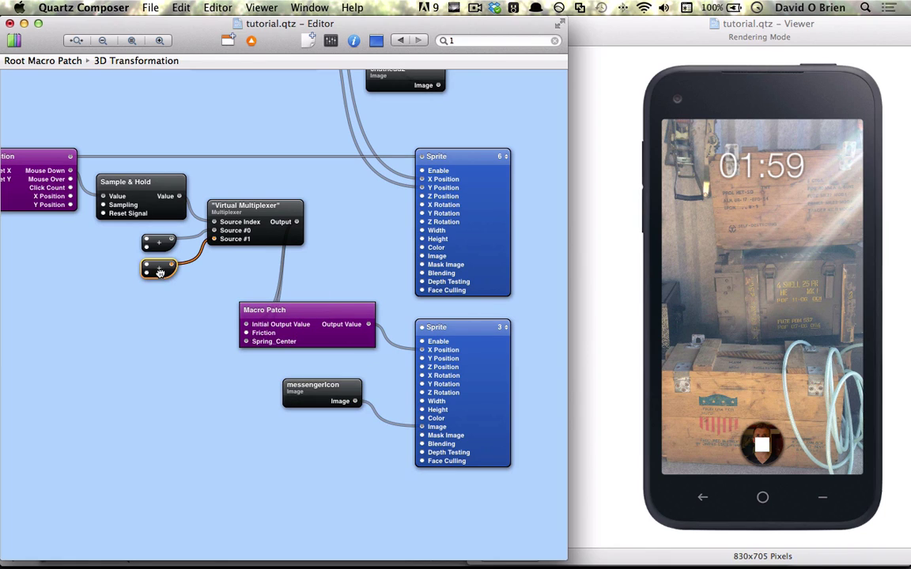
key("super+i")
left_click(418, 265)
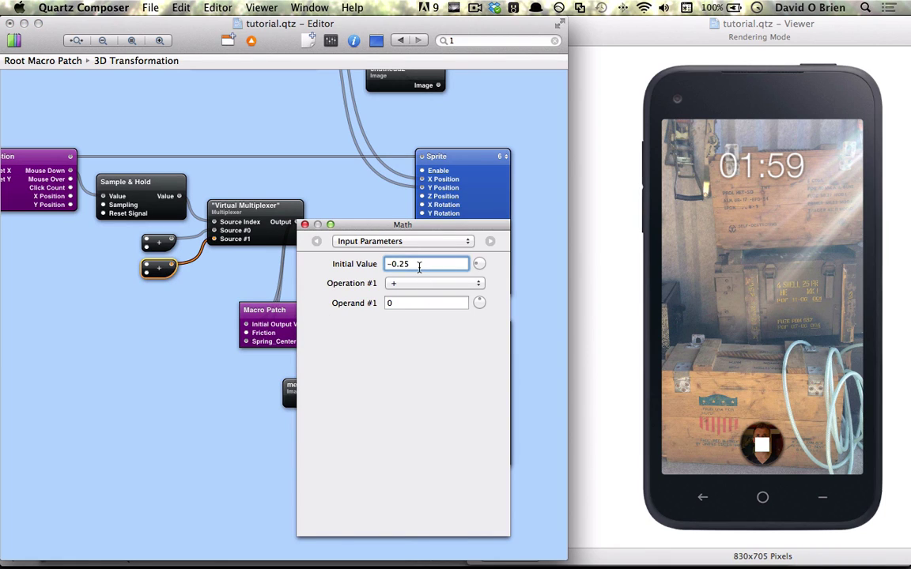
key("BackSpace")
key("Return")
left_click(767, 451)
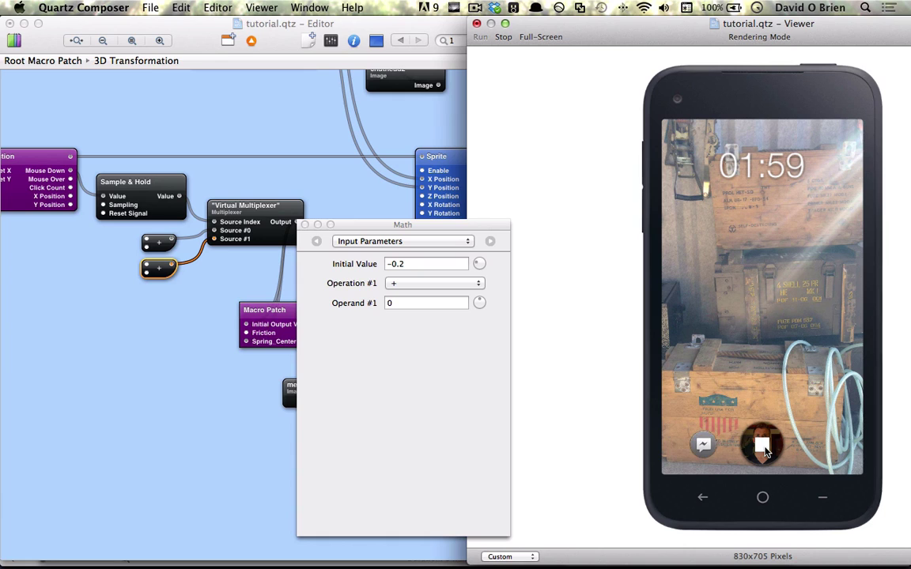
left_click(304, 225)
- Collapse the tap-logic patches through the Macro Patch into a new macro
left_click(305, 334)
scroll(324, 284, "right", 2)
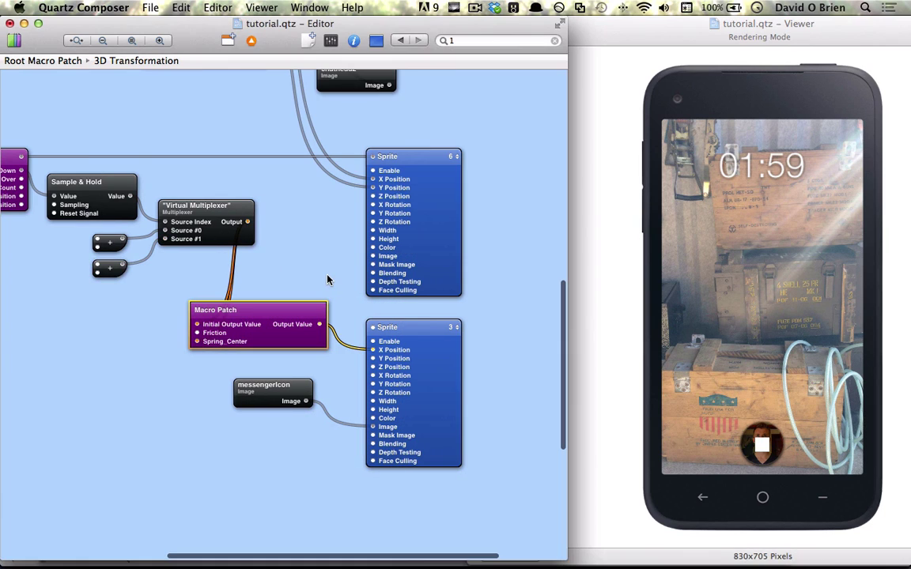
scroll(349, 269, "left", 2)
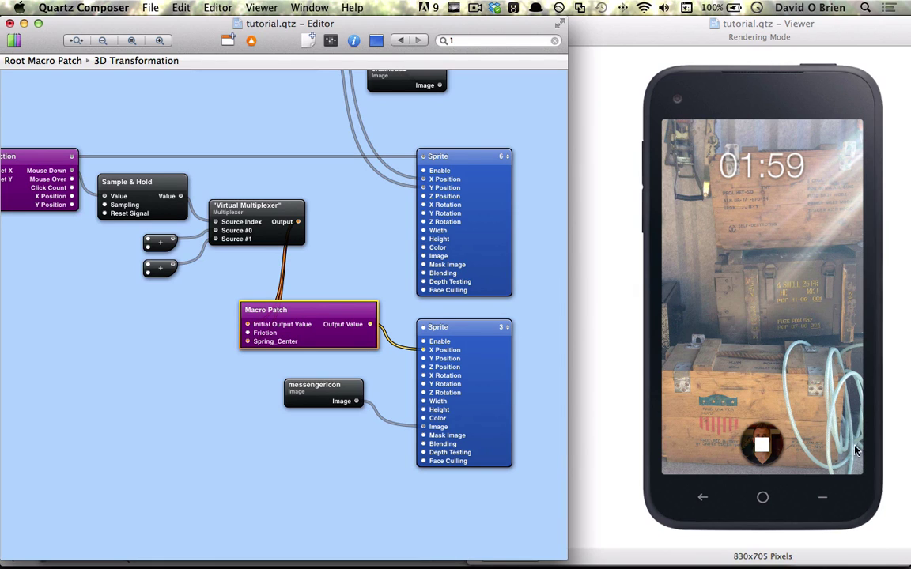
scroll(437, 296, "left", 3)
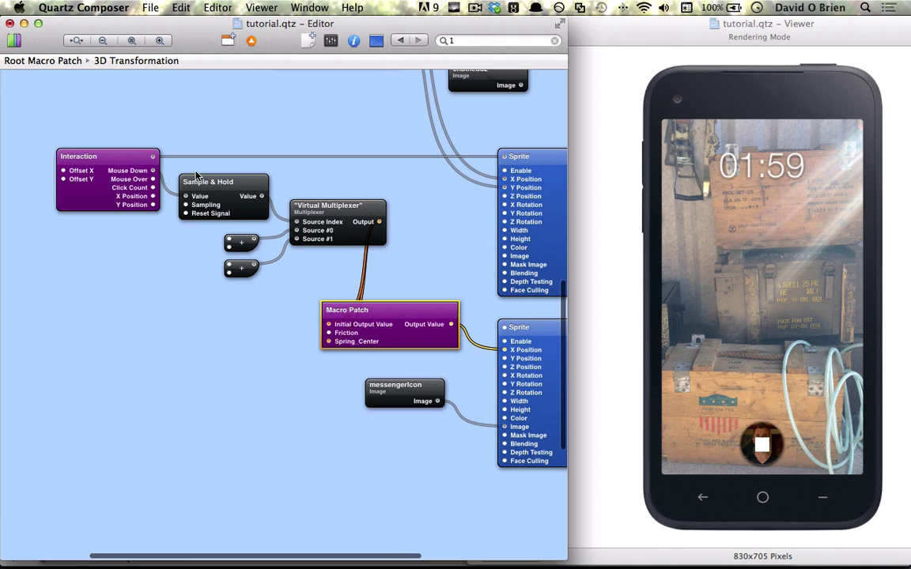
left_click_drag(188, 169, 417, 357)
left_click(227, 42)
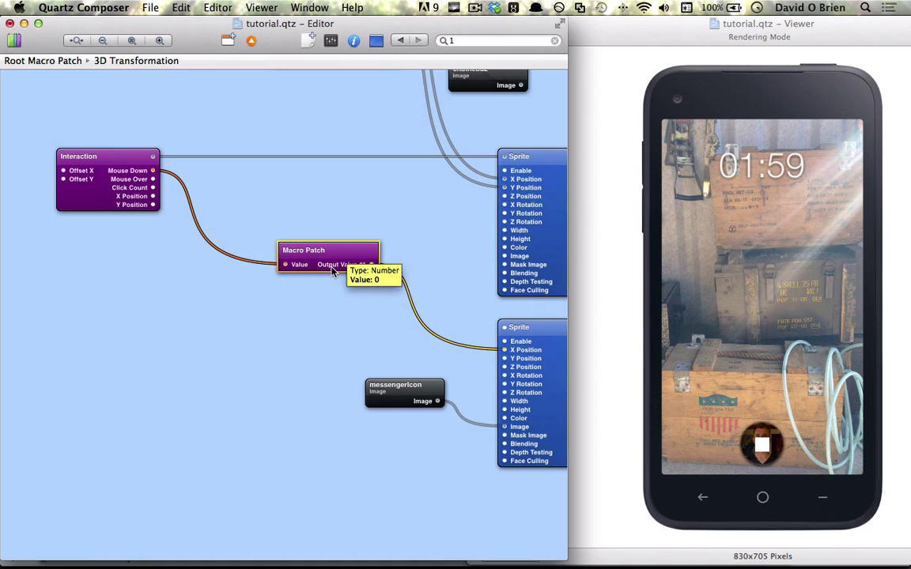
- Move the spring macro up and rename it 'X position'
double_click(352, 259)
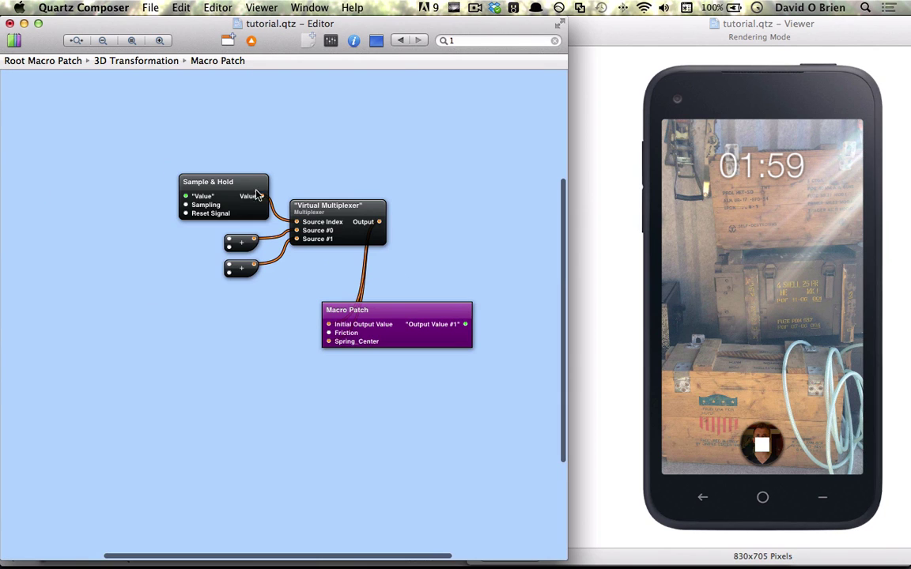
left_click(227, 40)
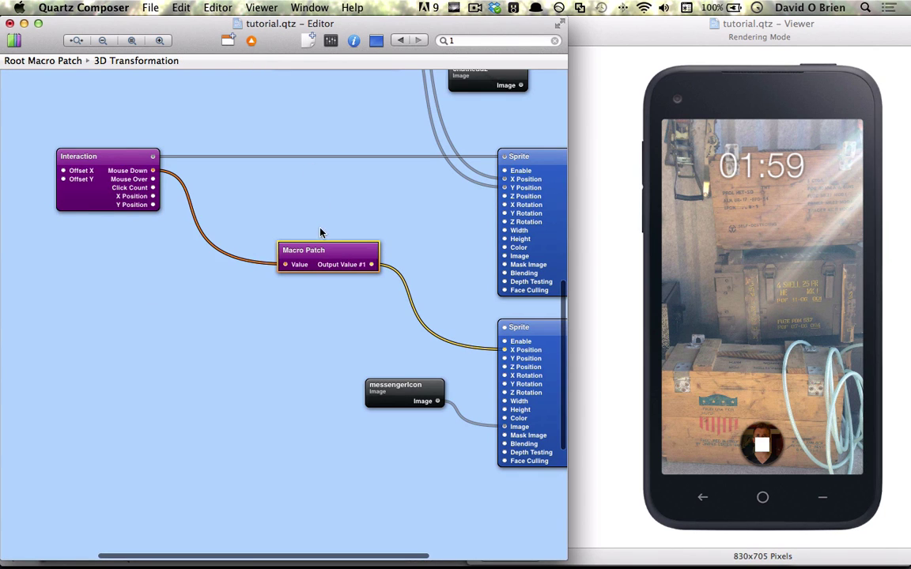
left_click_drag(307, 255, 284, 212)
double_click(285, 209)
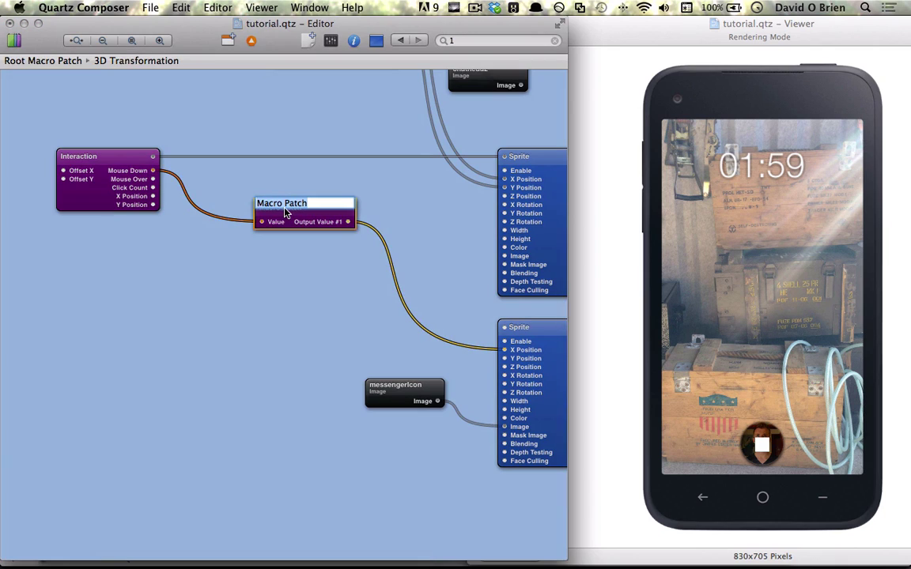
type("X position")
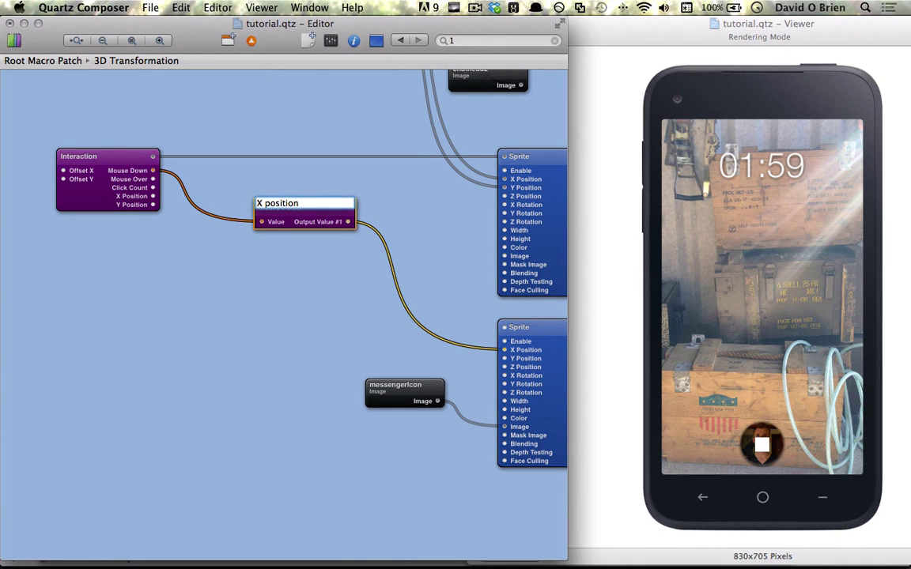
key("Return")
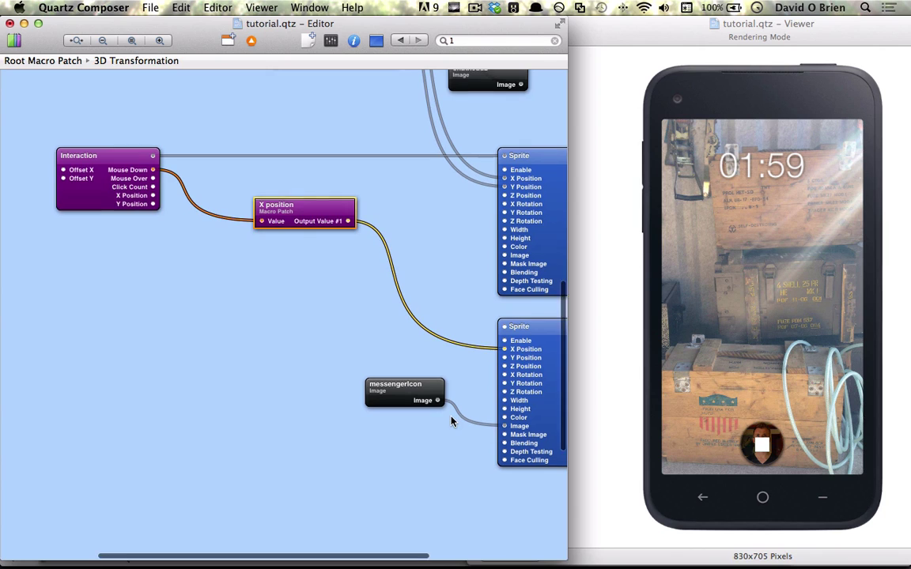
- Duplicate the Messenger sprite together with its messengerIcon image patch
scroll(449, 420, "down", 5)
scroll(449, 421, "right", 8)
left_click(437, 304)
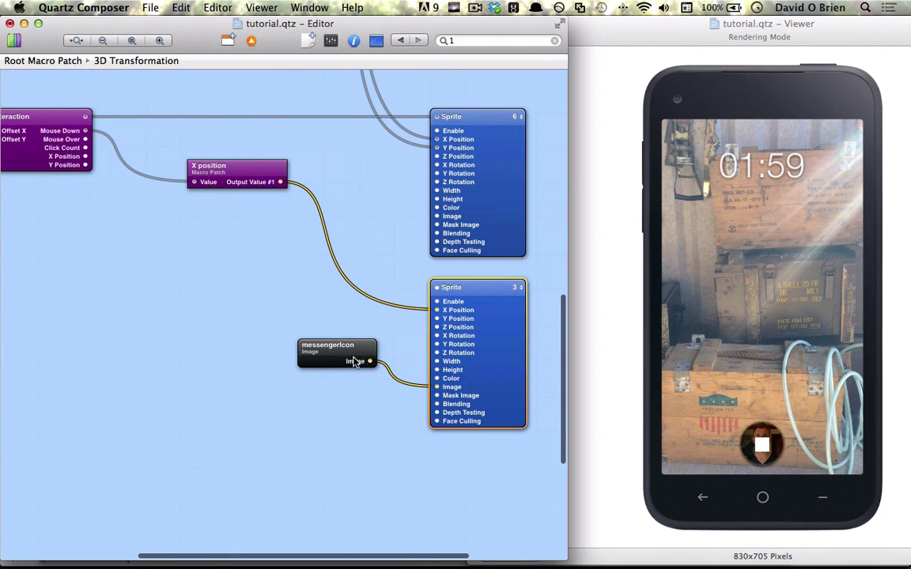
left_click_drag(355, 361, 342, 444)
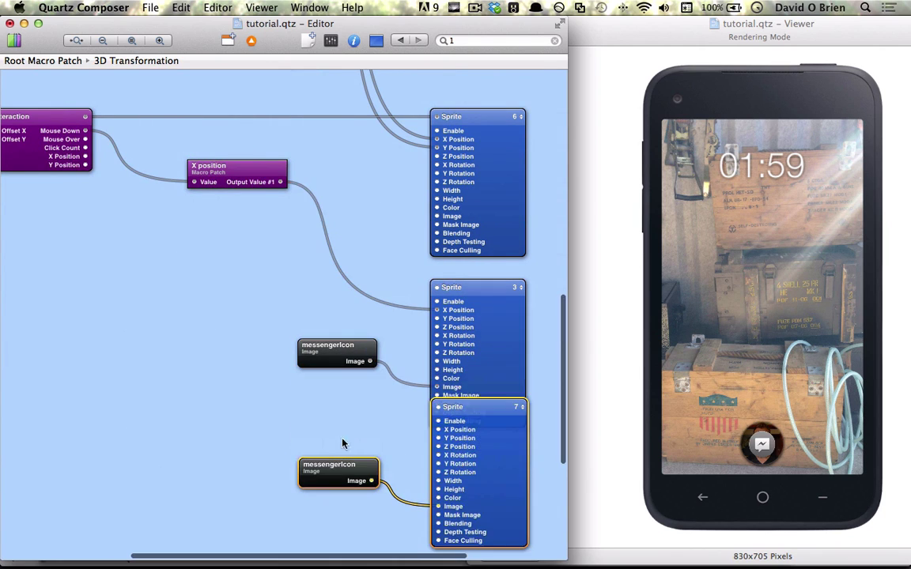
scroll(294, 257, "down", 5)
left_click_drag(383, 283, 380, 346)
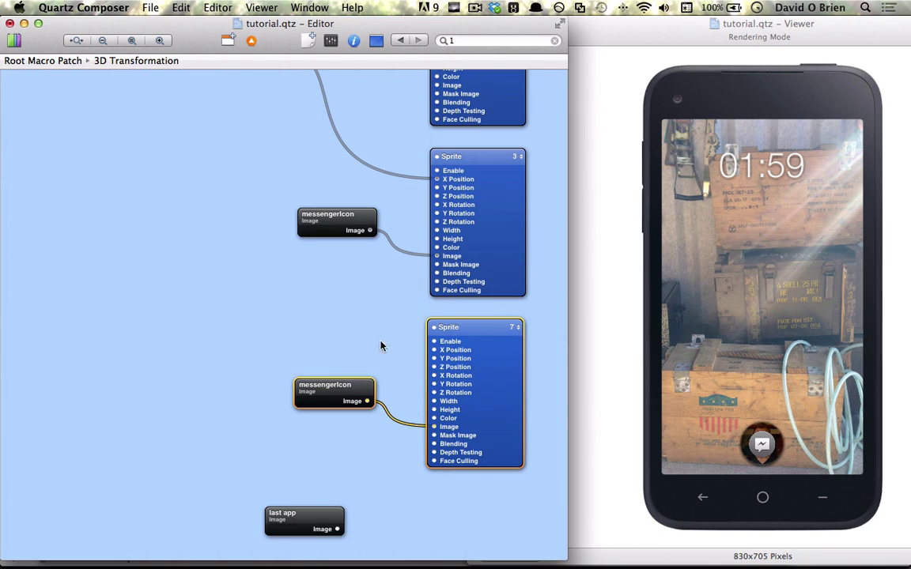
left_click(380, 345)
- Drag last app.png from Finder's Home Assets folder onto the canvas, then close Finder
left_click(138, 539)
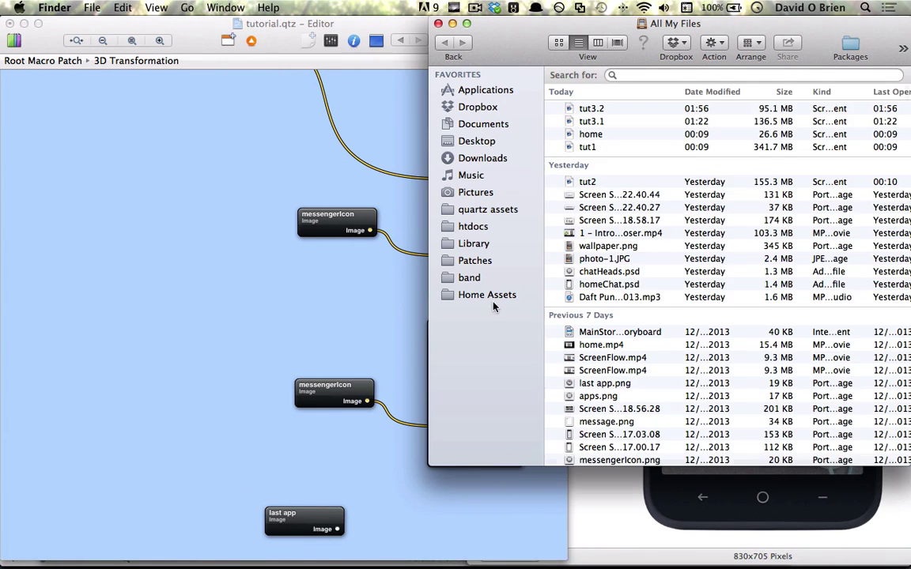
left_click(486, 295)
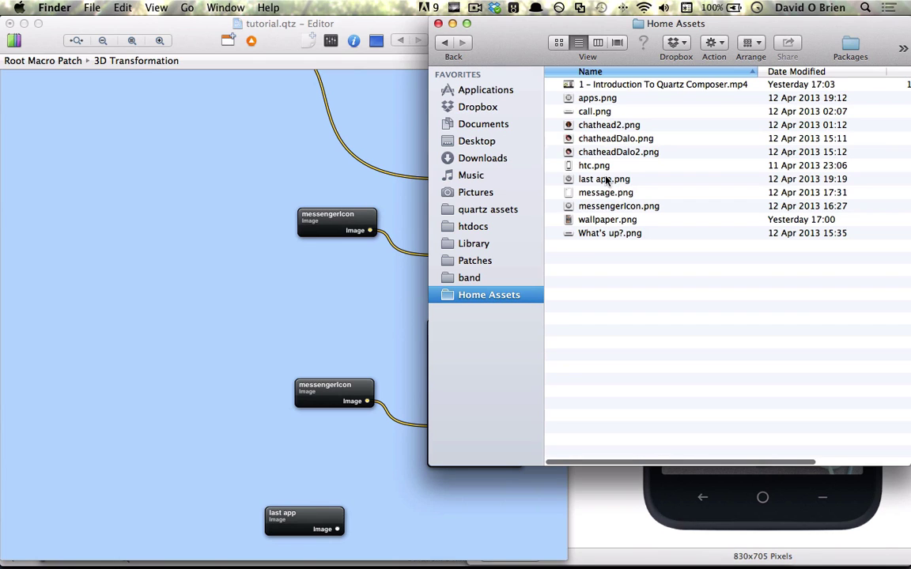
left_click_drag(606, 180, 257, 291)
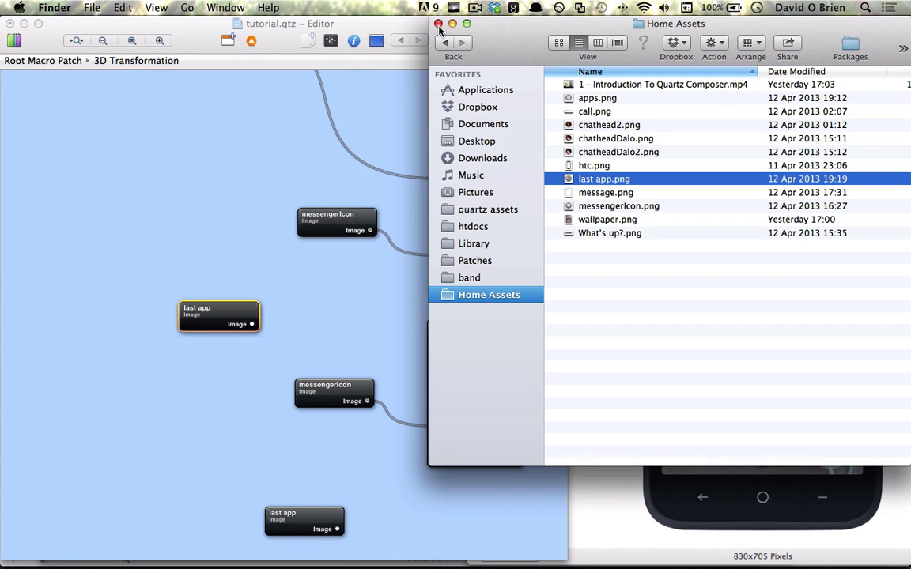
key("super+w")
scroll(297, 150, "up", 5)
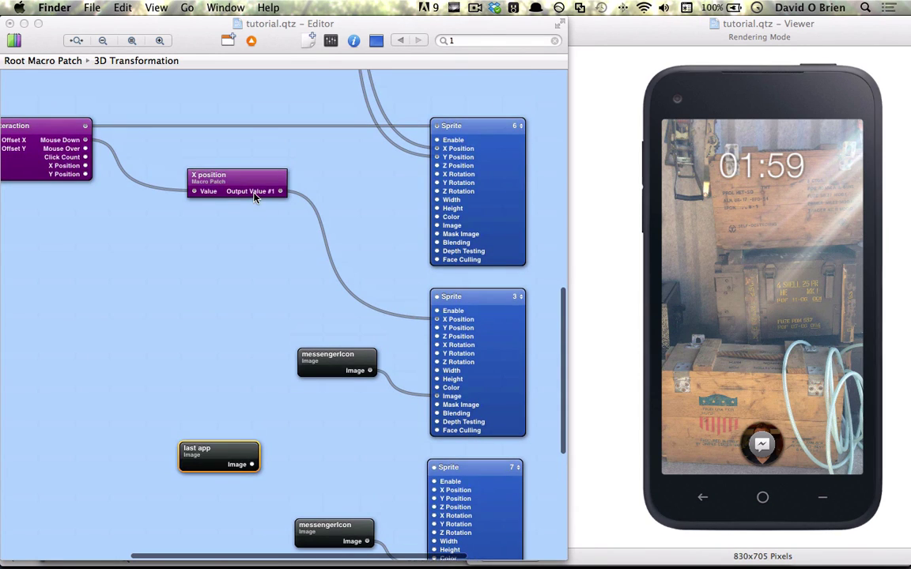
- Duplicate the X position macro and name the copies 'X position Messenger' and 'X position Last app'
left_click(254, 197)
left_click_drag(255, 197, 211, 334)
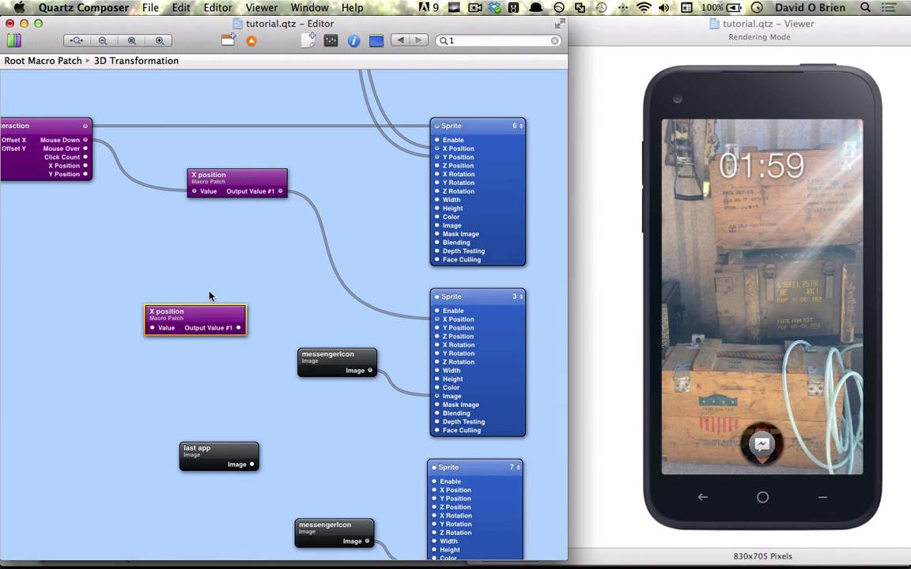
double_click(202, 174)
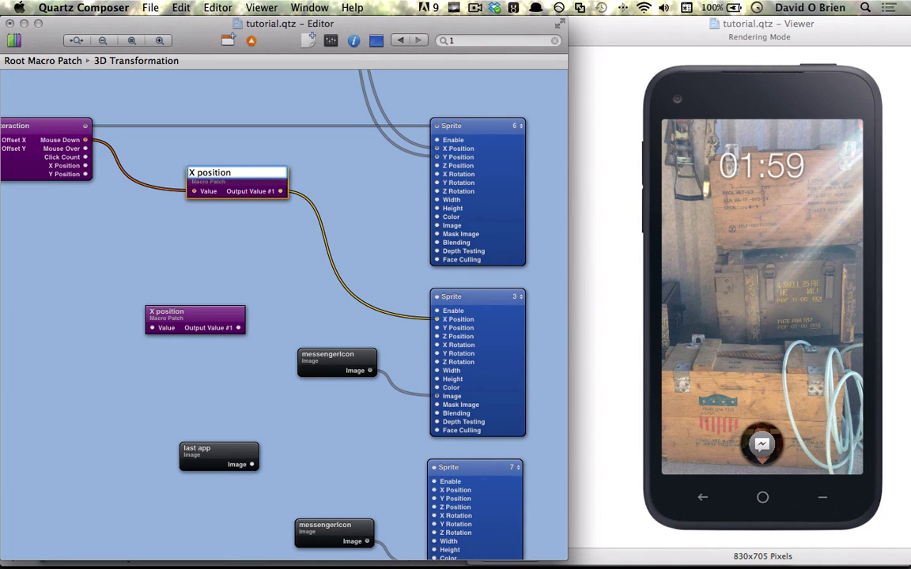
key("Return")
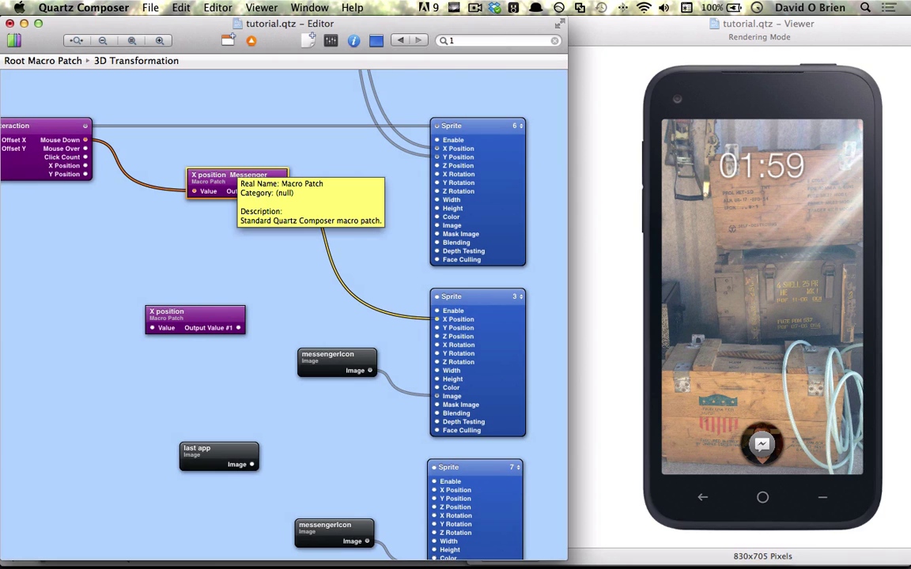
double_click(192, 310)
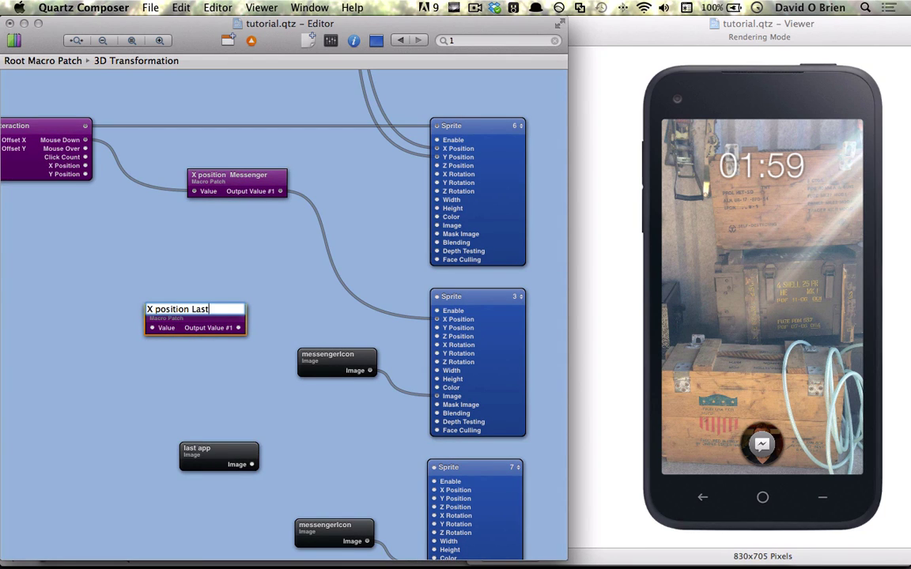
type("Last app")
key("Return")
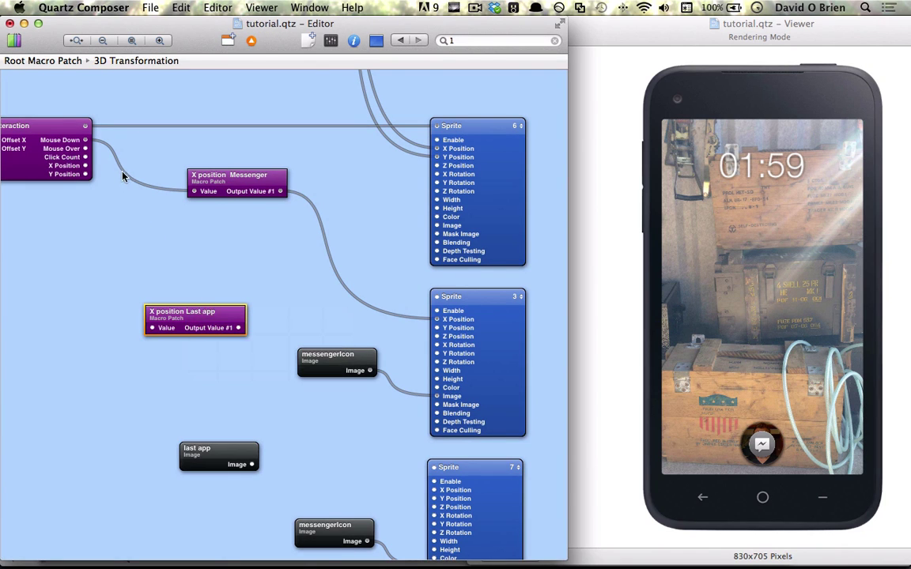
- Wire Mouse Down into X position Last app, feed Sprite 7 the last app image and spring output
left_click_drag(84, 147, 151, 327)
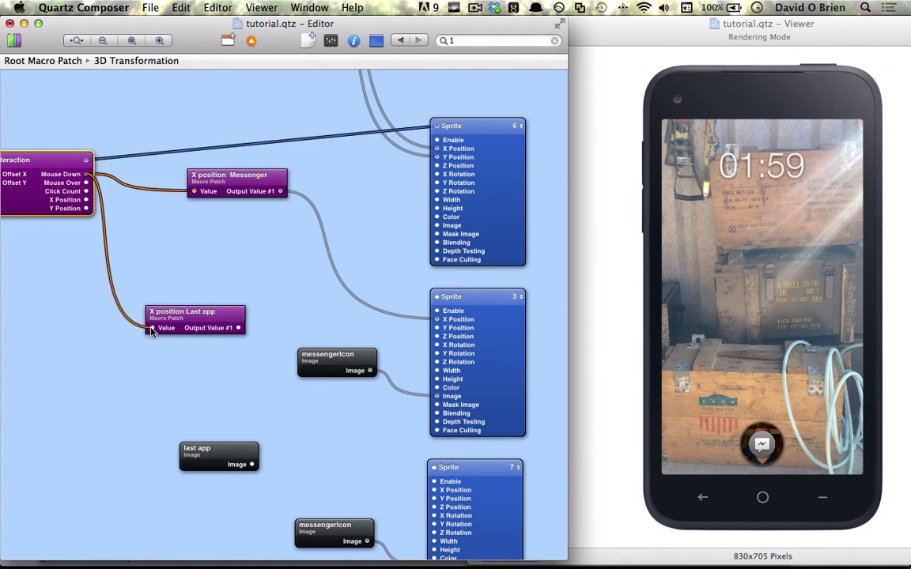
scroll(190, 317, "down", 3)
left_click_drag(230, 399, 362, 488)
left_click(332, 473)
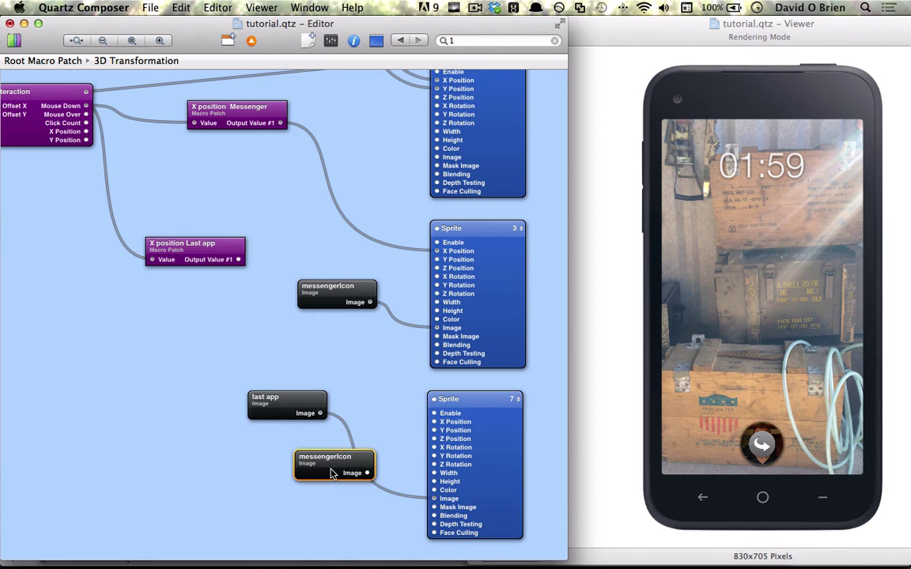
key("Delete")
left_click(299, 411)
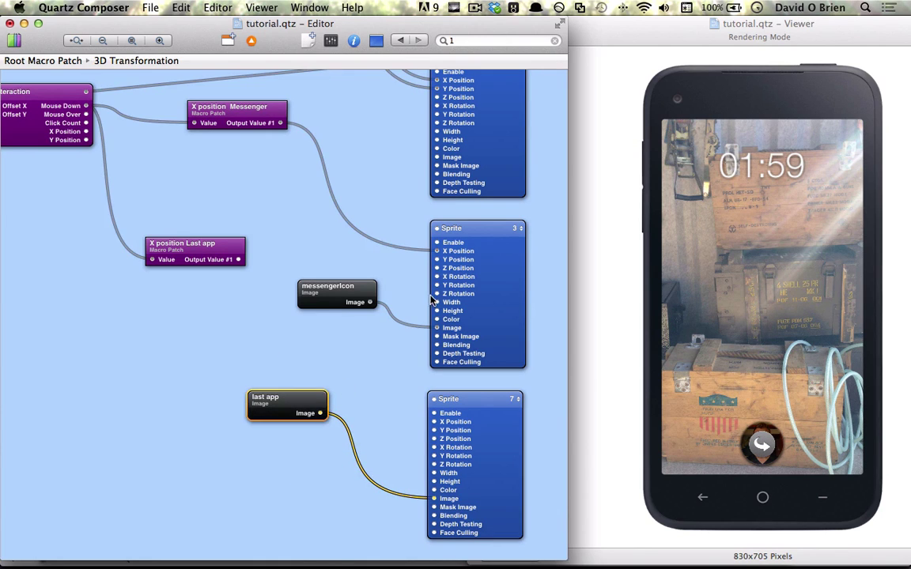
left_click_drag(317, 411, 365, 429)
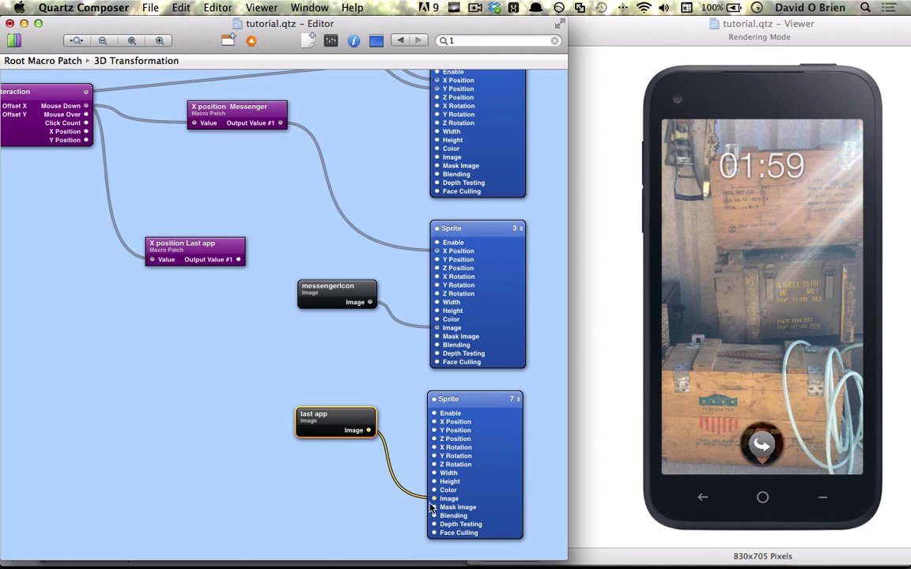
left_click_drag(300, 428, 282, 488)
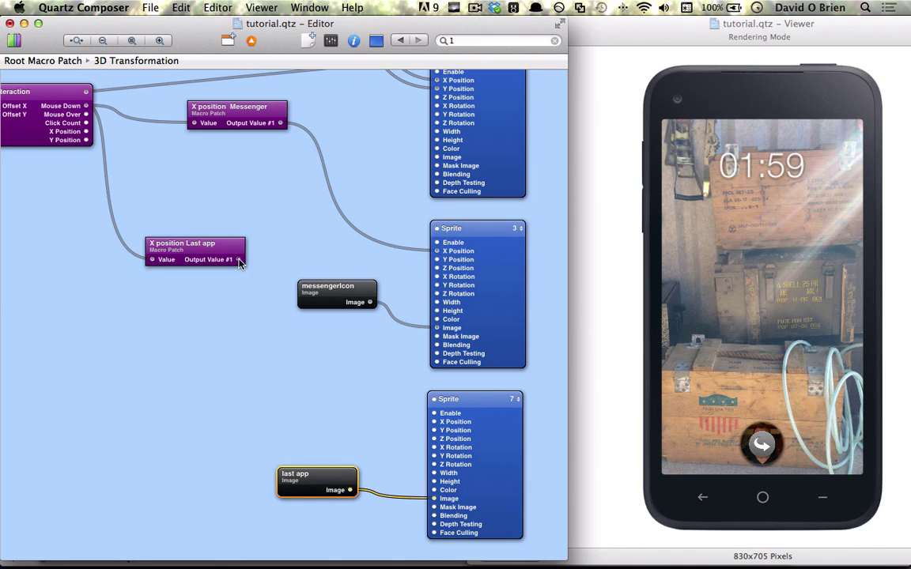
left_click_drag(239, 259, 434, 421)
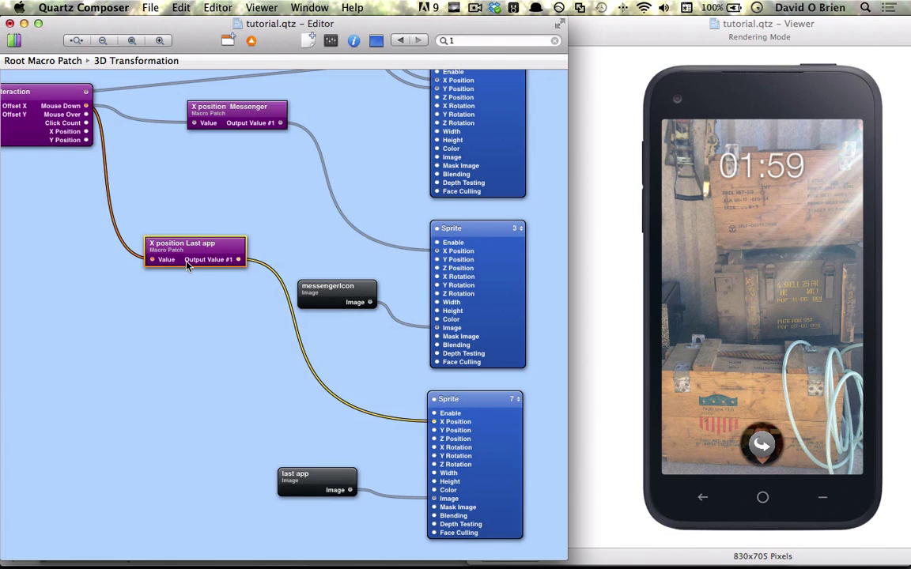
- Check the lower Math patch's Initial Value inside X position Last app
double_click(190, 263)
left_click(253, 270)
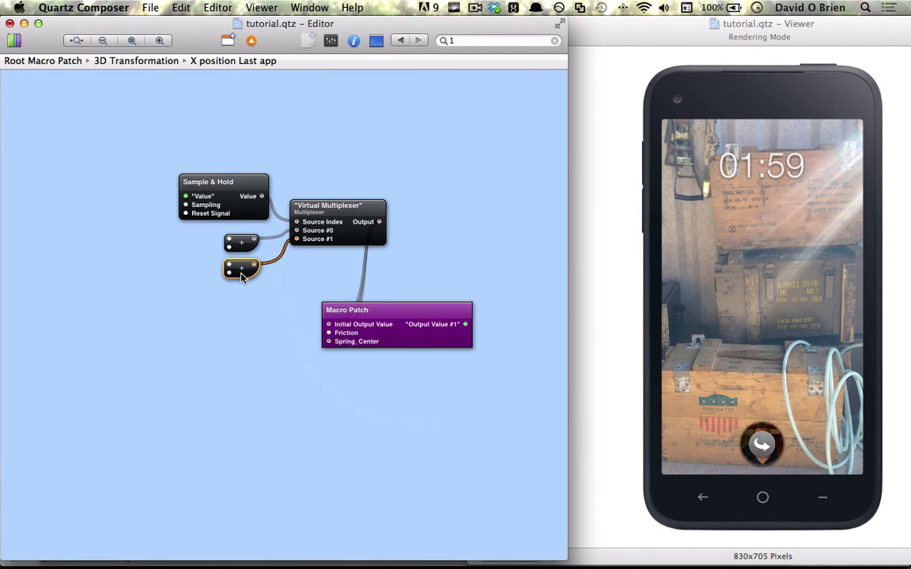
key("super+i")
left_click(389, 262)
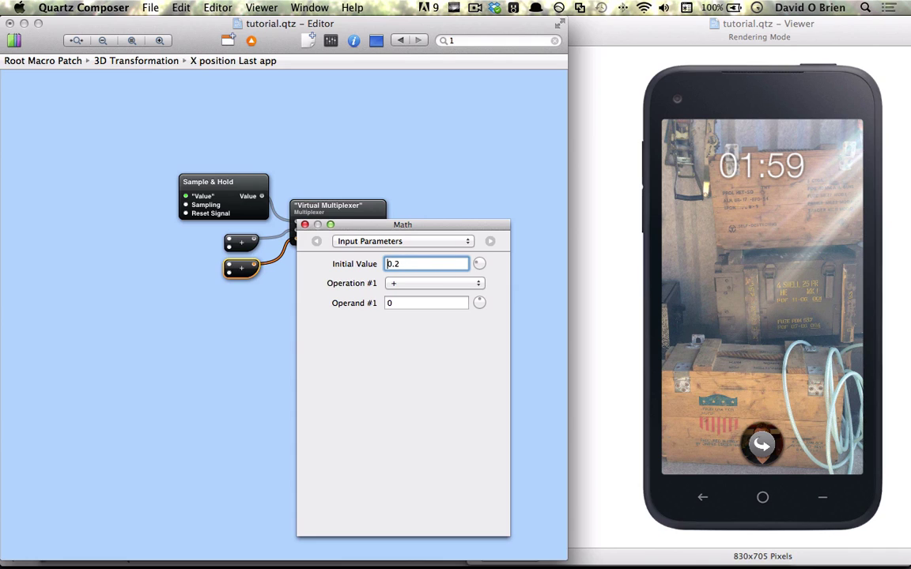
key("super+i")
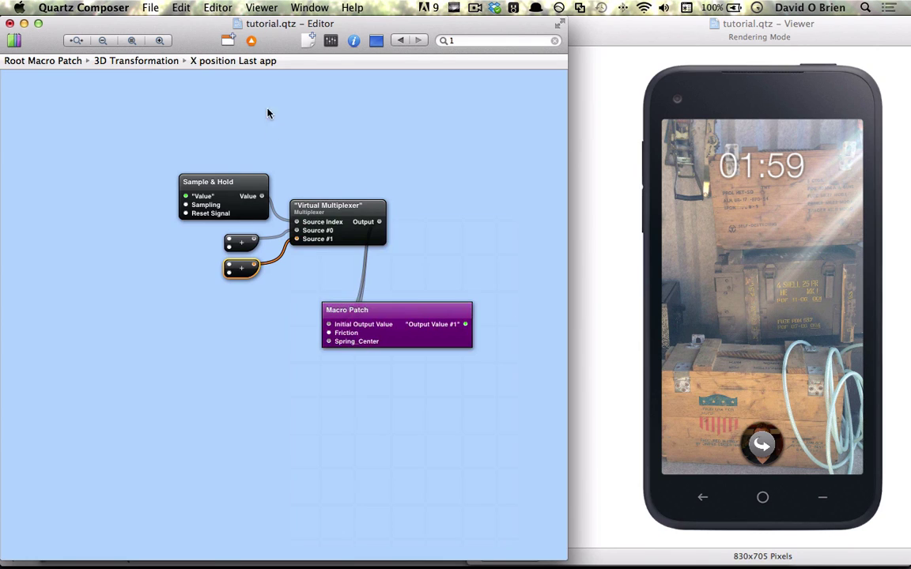
left_click(251, 41)
- Put the last app sprite on Layer 3 and tap the chat-head to test
left_click(515, 399)
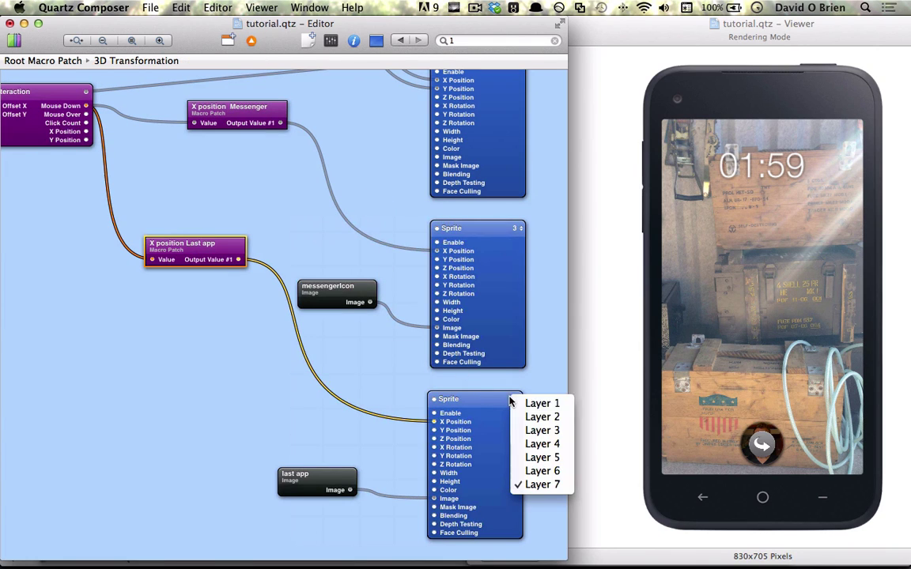
left_click(537, 431)
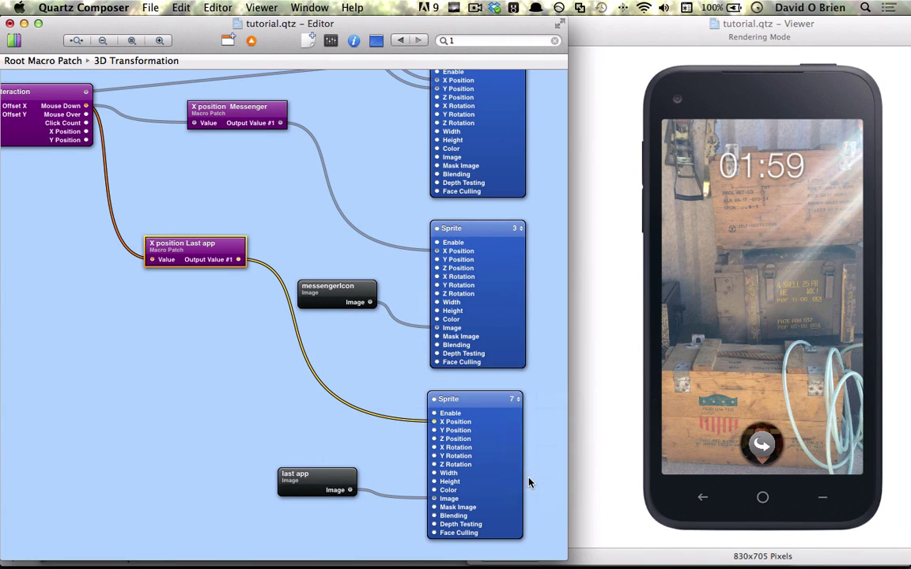
left_click(762, 447)
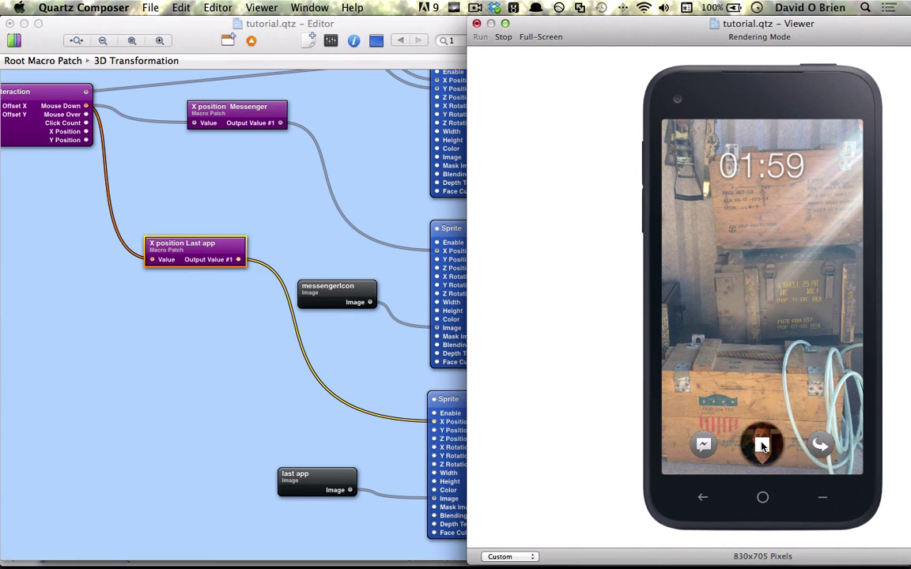